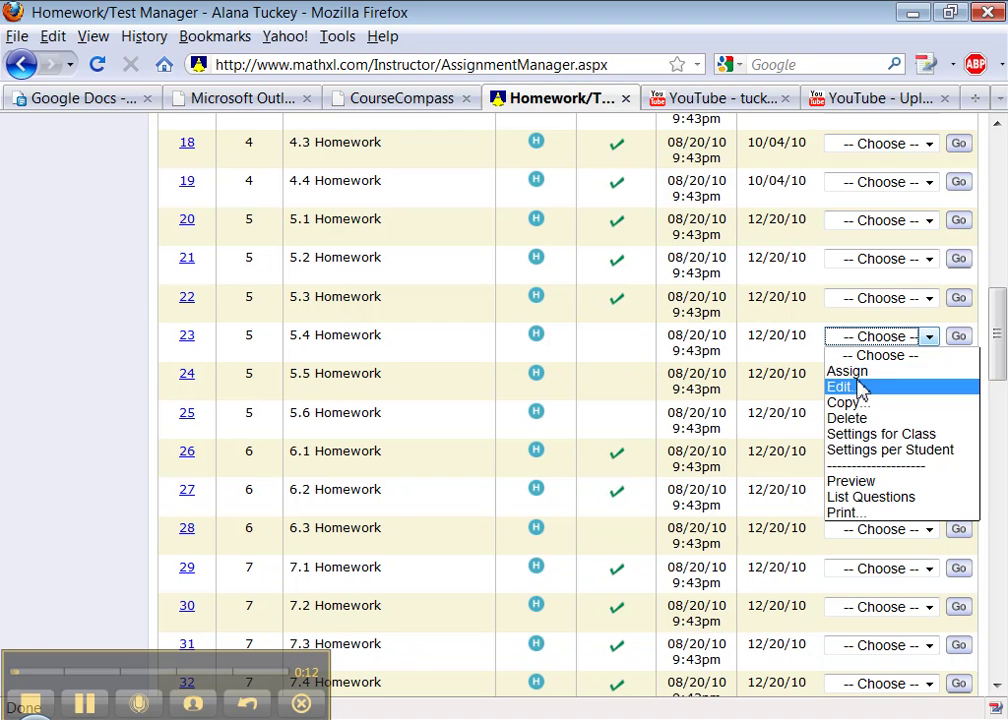
Assign the 5.4 Homework to the class
{"action": "left_click", "coordinate": [862, 372]}
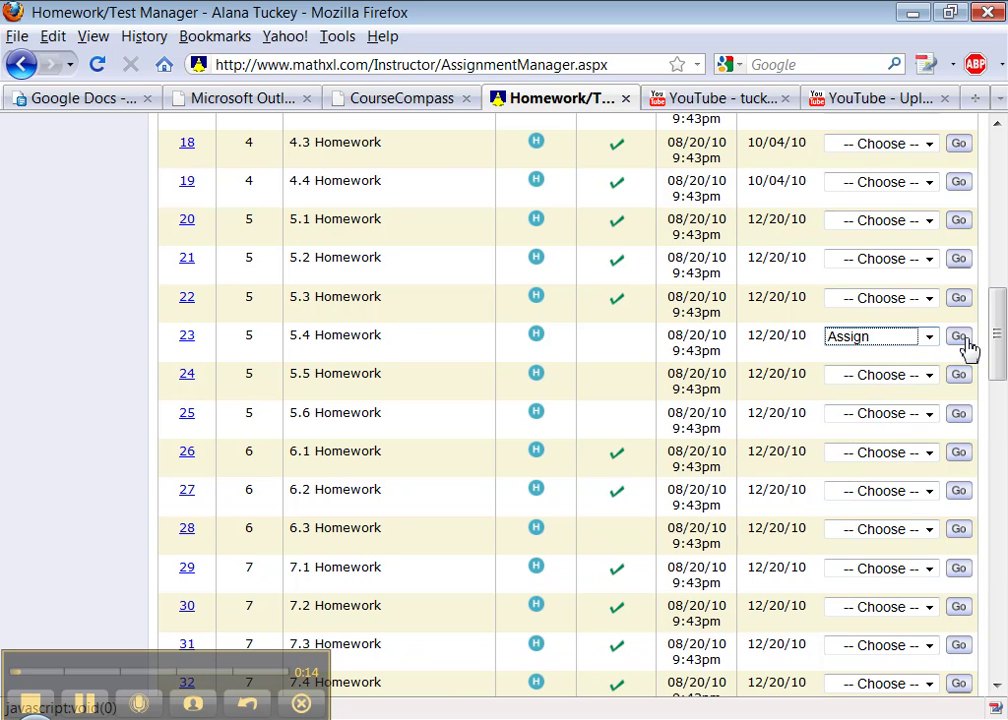
{"action": "left_click", "coordinate": [960, 338]}
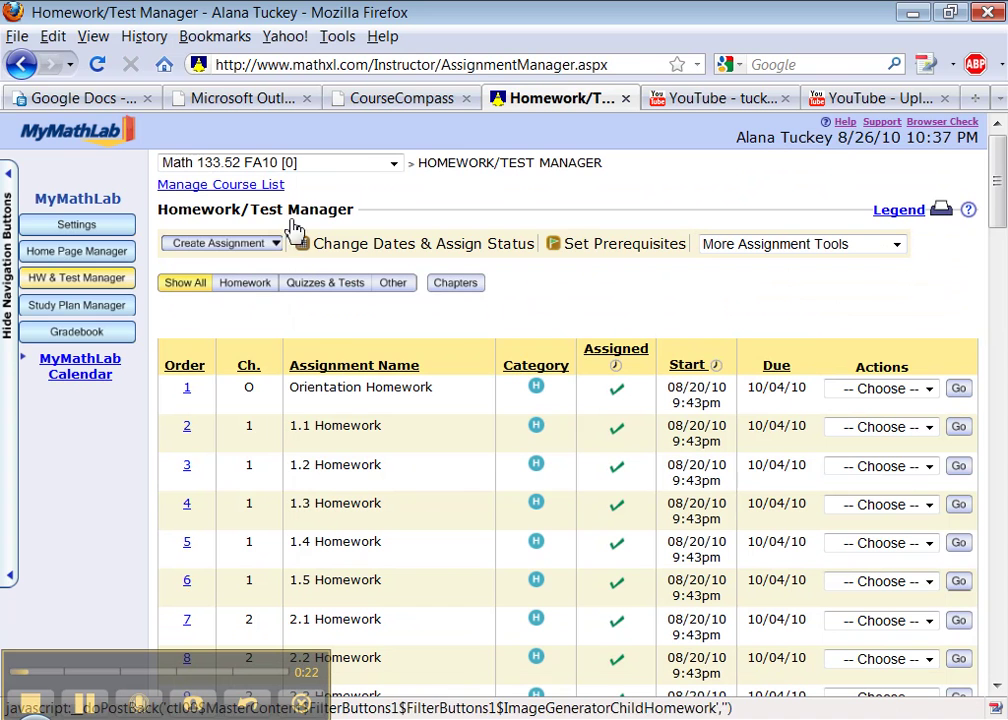
Start creating a new quiz assignment in the Homework/Test Manager
{"action": "left_click", "coordinate": [274, 244]}
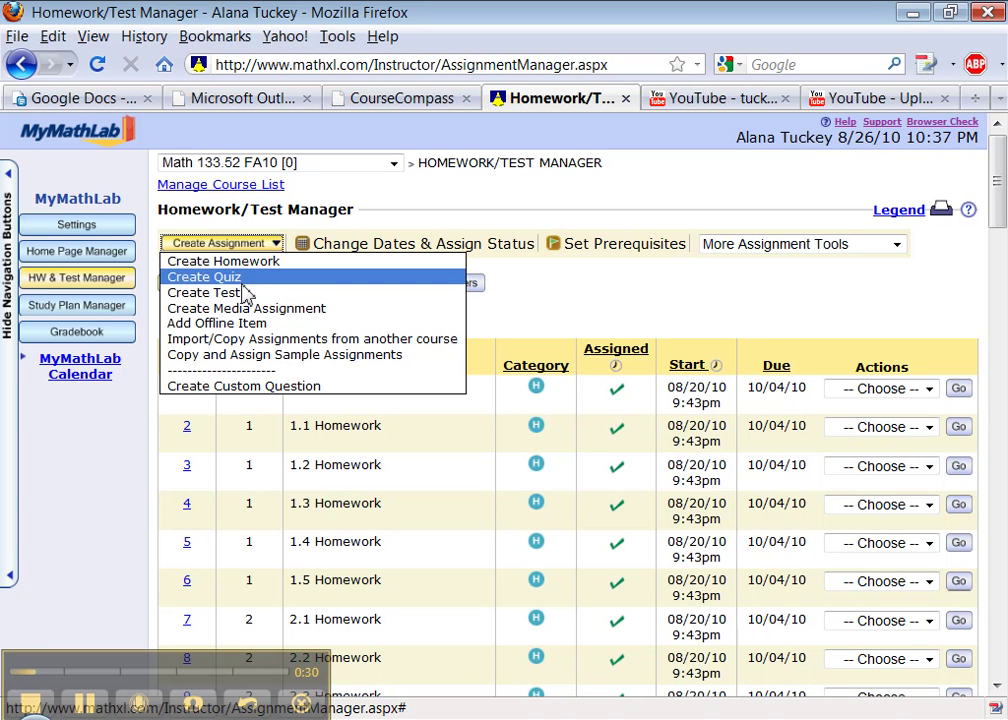
{"action": "left_click", "coordinate": [237, 309]}
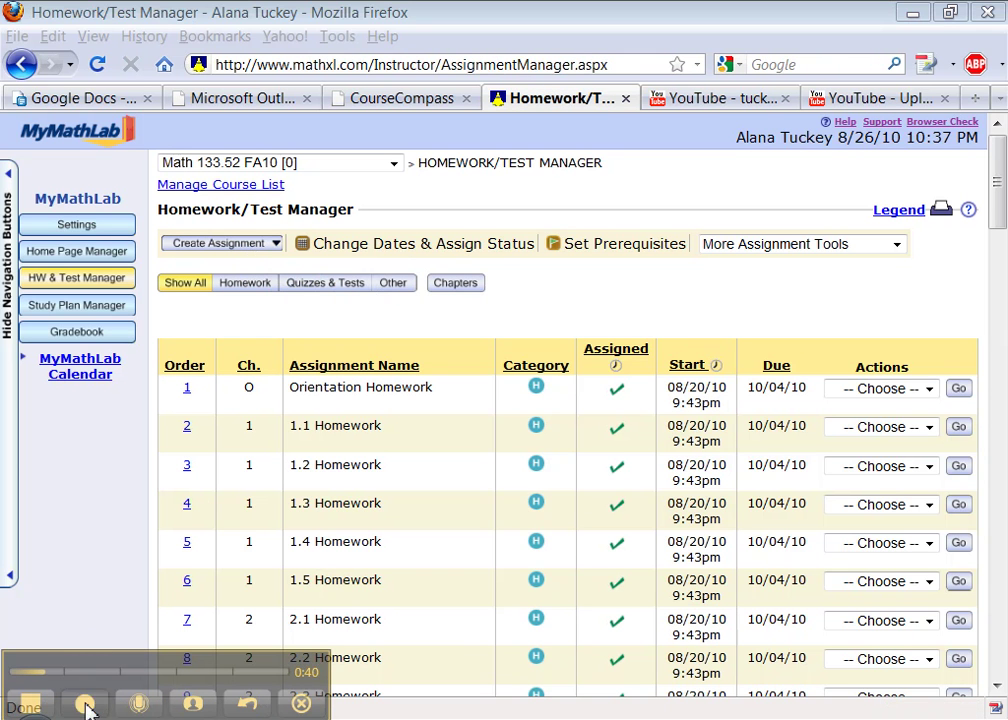
{"action": "left_click", "coordinate": [255, 250]}
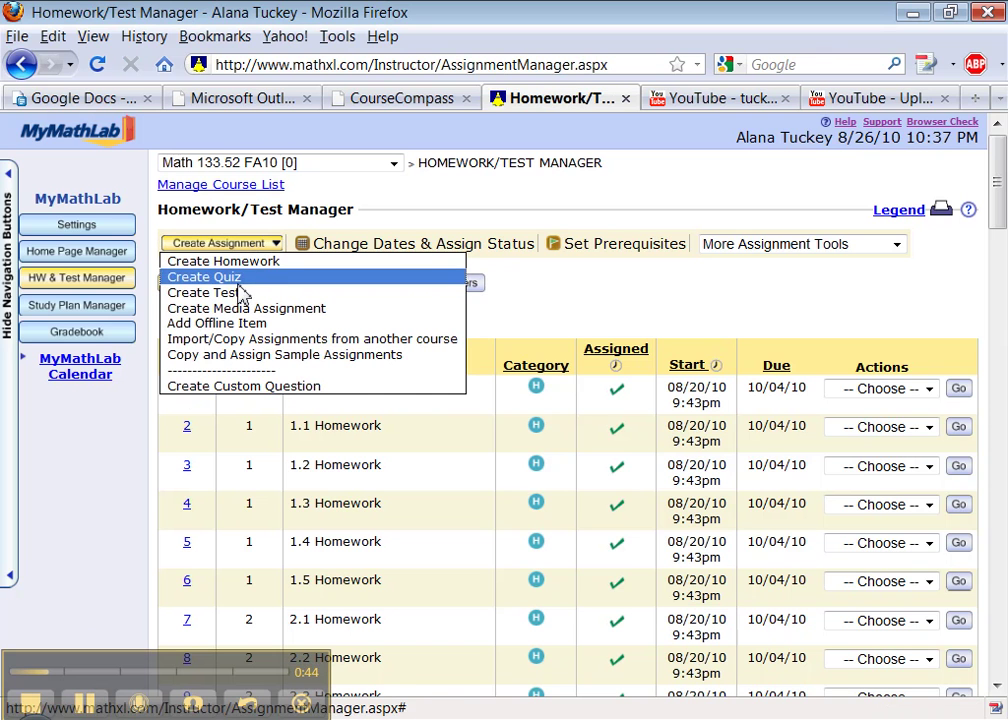
{"action": "left_click", "coordinate": [242, 293]}
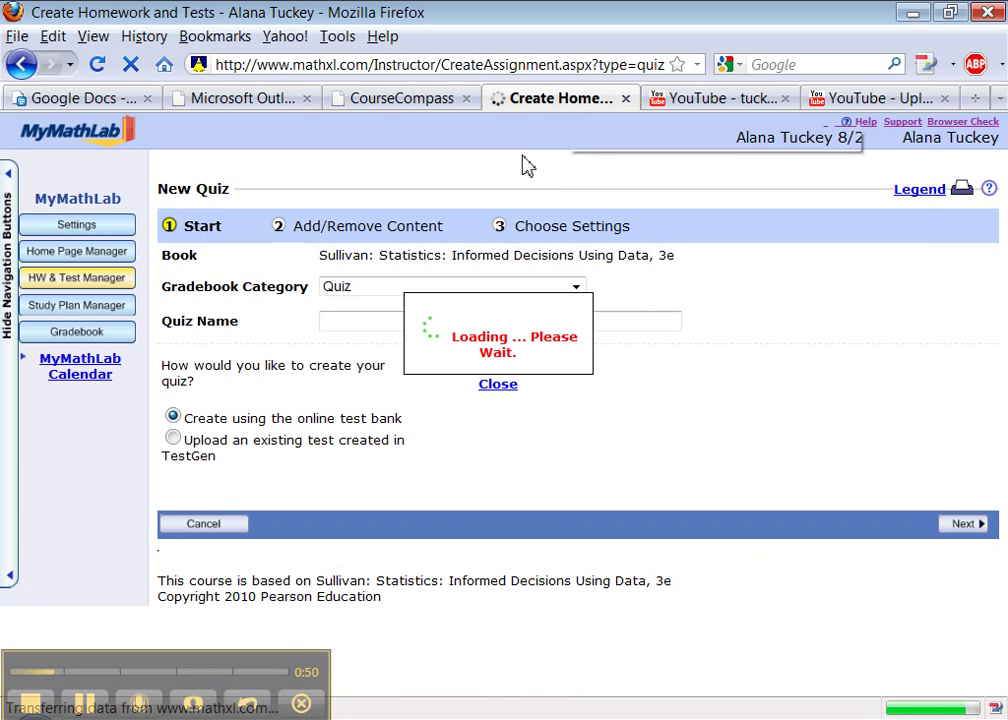
Set the new quiz's gradebook category to Quiz and name it "Chapter 11 Quiz"
{"action": "left_click", "coordinate": [380, 288]}
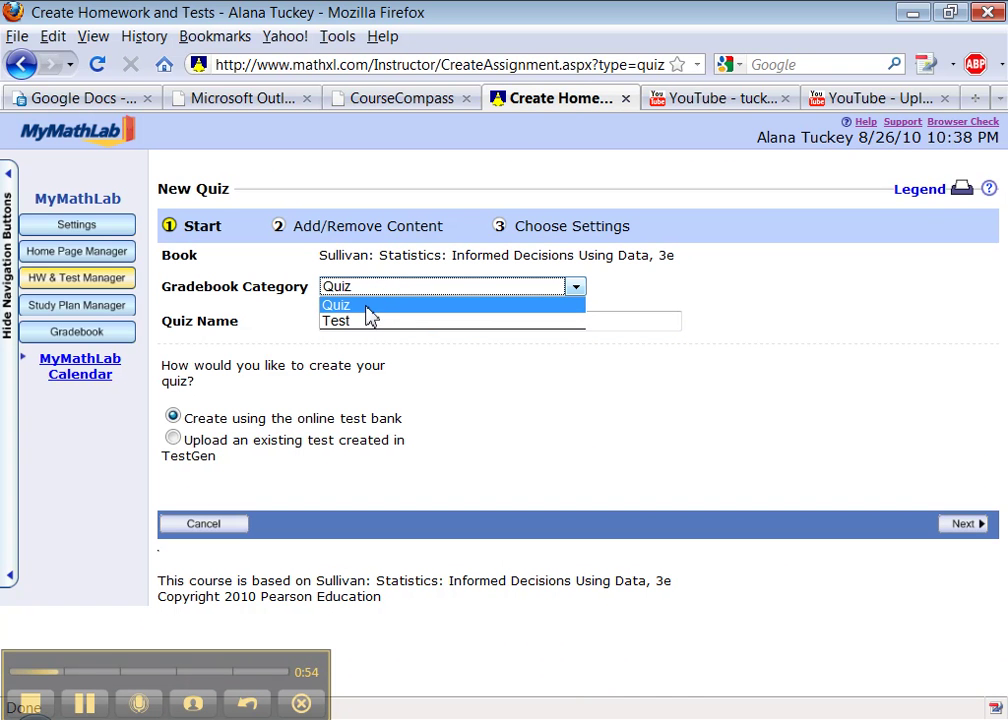
{"action": "left_click", "coordinate": [370, 305]}
{"action": "left_click", "coordinate": [380, 290]}
{"action": "left_click", "coordinate": [372, 308]}
{"action": "left_click", "coordinate": [357, 325]}
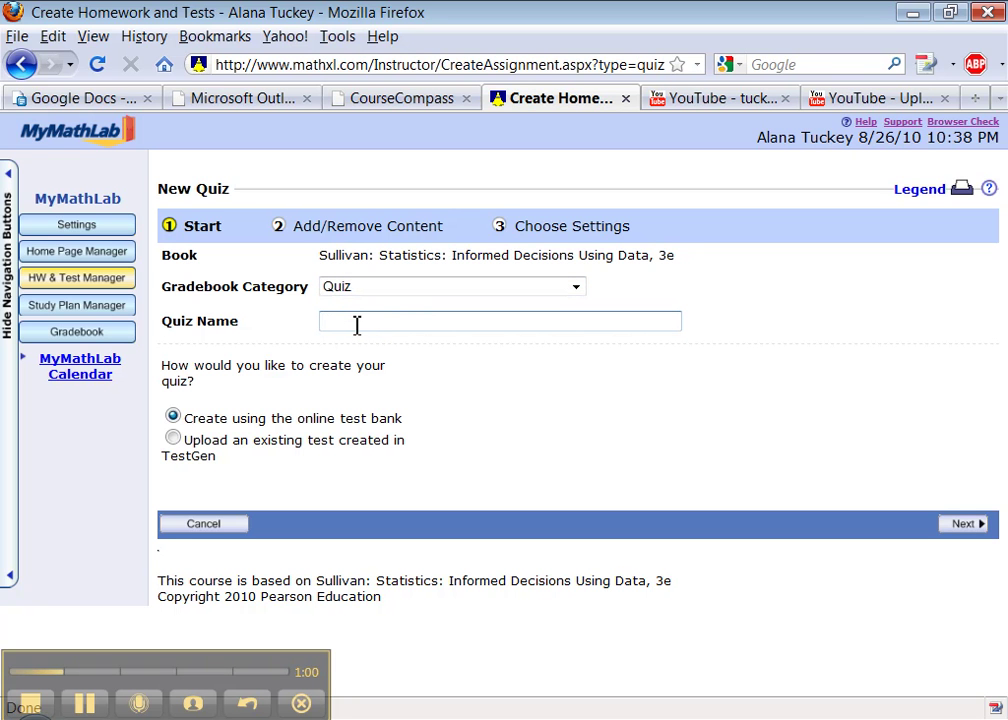
{"action": "type", "text": "C"}
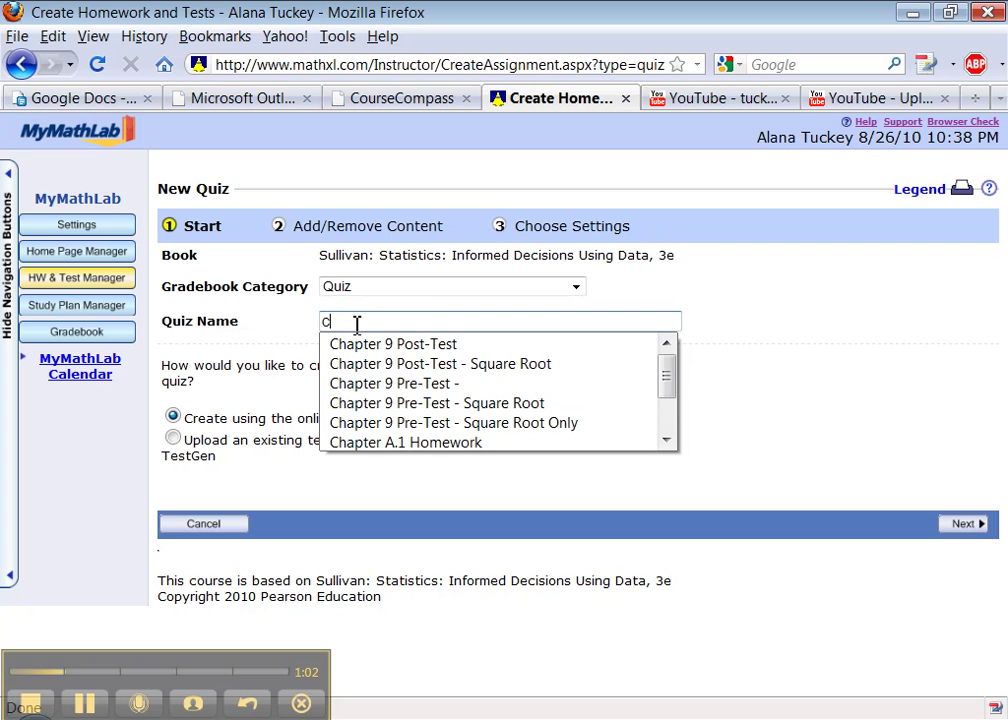
{"action": "type", "text": "Hapter 11 Quiz"}
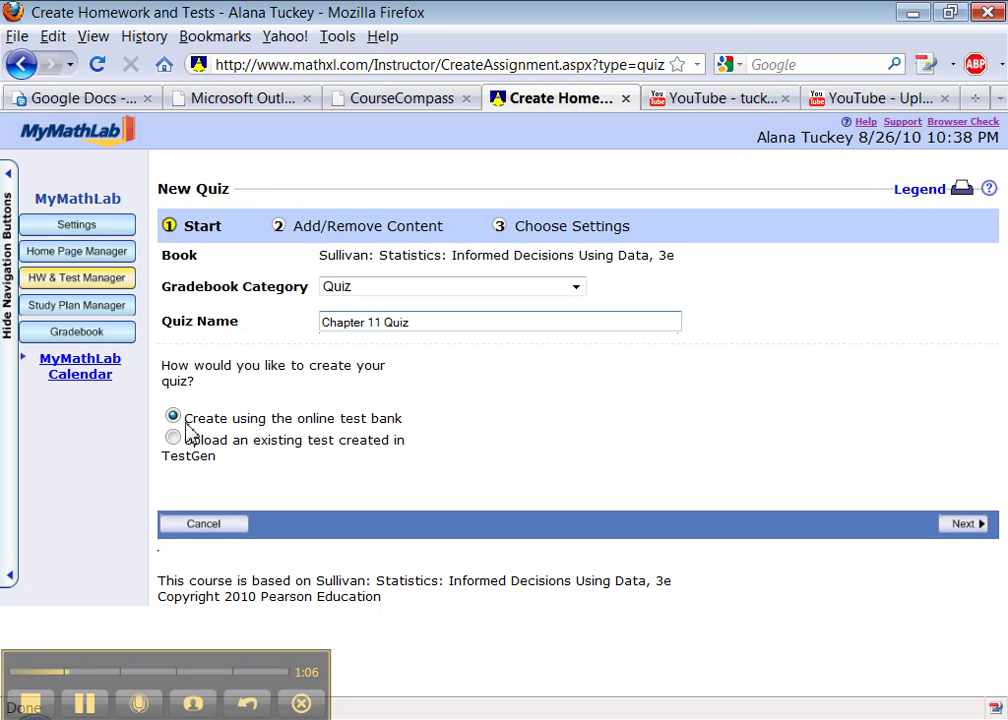
Switch the quiz source to uploading an existing TestGen test and read the notice about its plug-in and Browser Check
{"action": "left_click_drag", "start_coordinate": [236, 421], "coordinate": [307, 462]}
{"action": "left_click", "coordinate": [211, 457]}
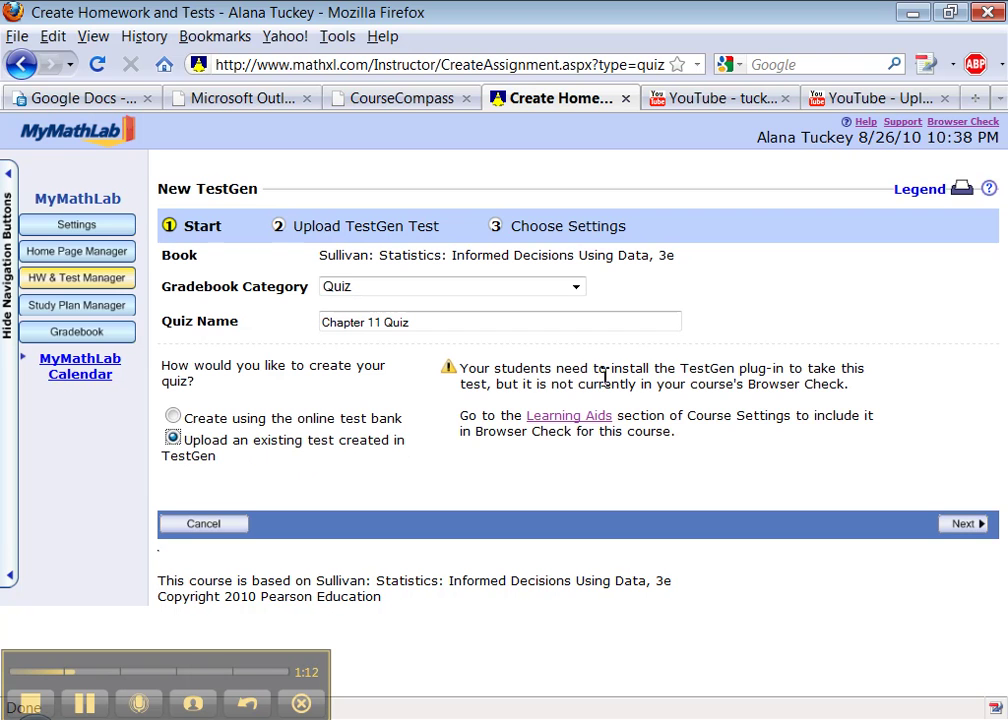
{"action": "left_click_drag", "start_coordinate": [571, 372], "coordinate": [698, 441]}
{"action": "left_click", "coordinate": [638, 369]}
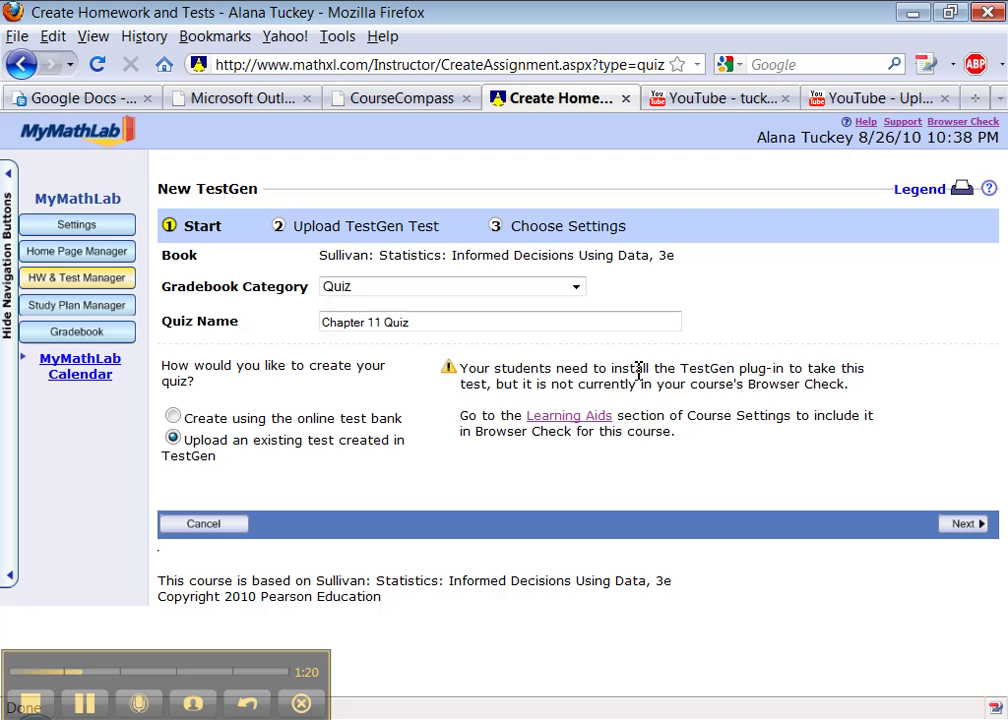
{"action": "left_click_drag", "start_coordinate": [636, 369], "coordinate": [650, 424]}
{"action": "left_click", "coordinate": [653, 431]}
{"action": "left_click_drag", "start_coordinate": [655, 436], "coordinate": [645, 400]}
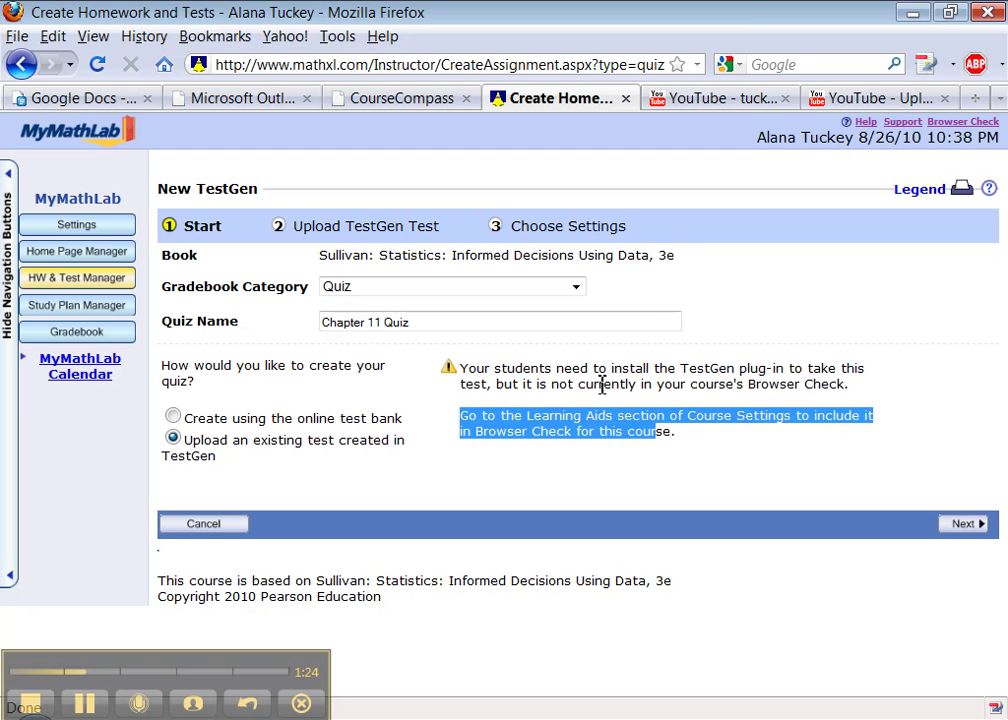
{"action": "double_click", "coordinate": [602, 386]}
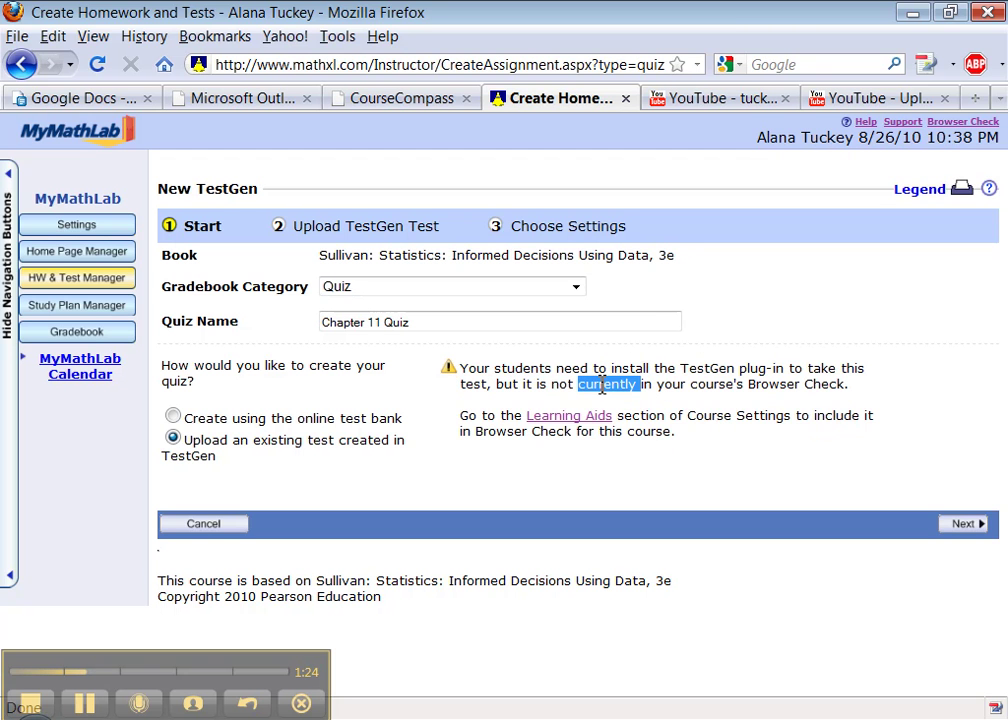
Choose to create the quiz using the online test bank and continue to adding content
{"action": "left_click", "coordinate": [173, 417]}
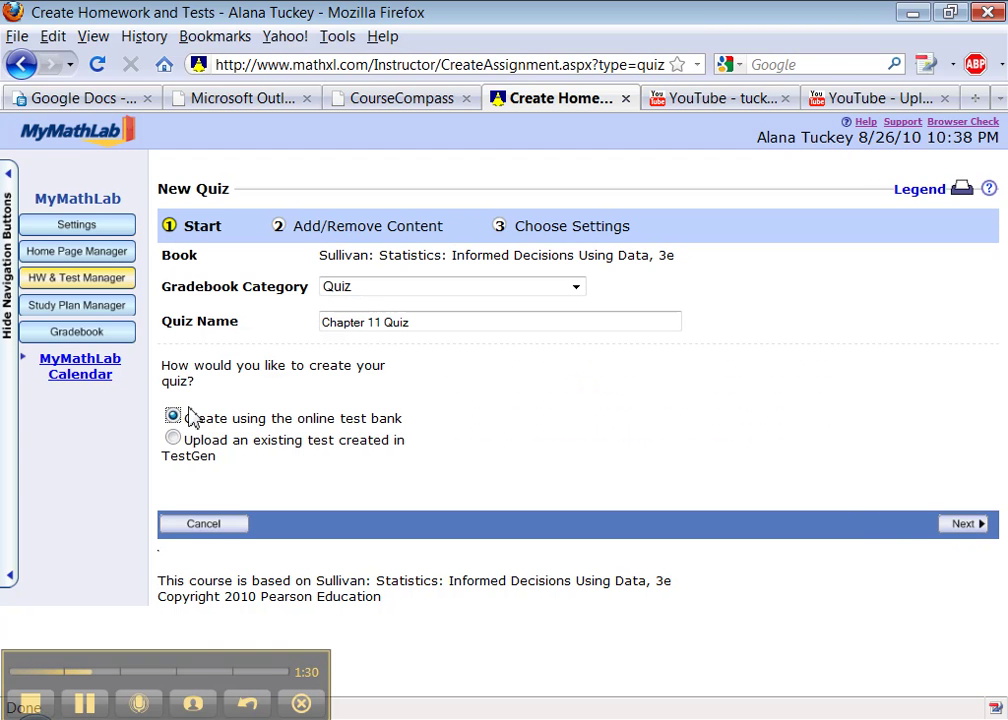
{"action": "left_click", "coordinate": [174, 440]}
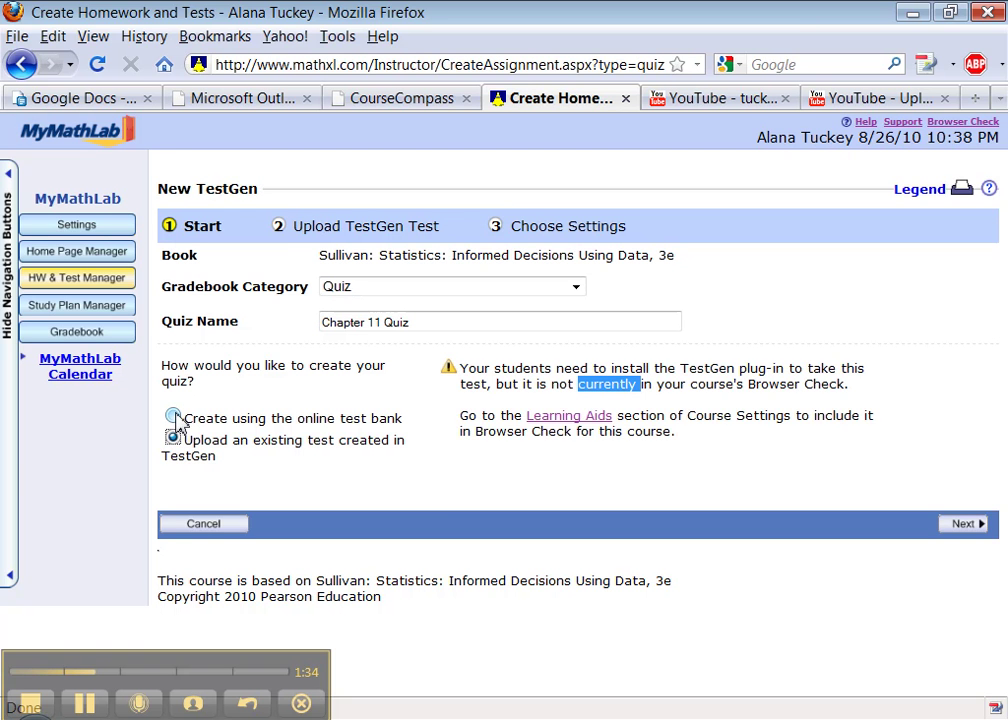
{"action": "left_click", "coordinate": [175, 419]}
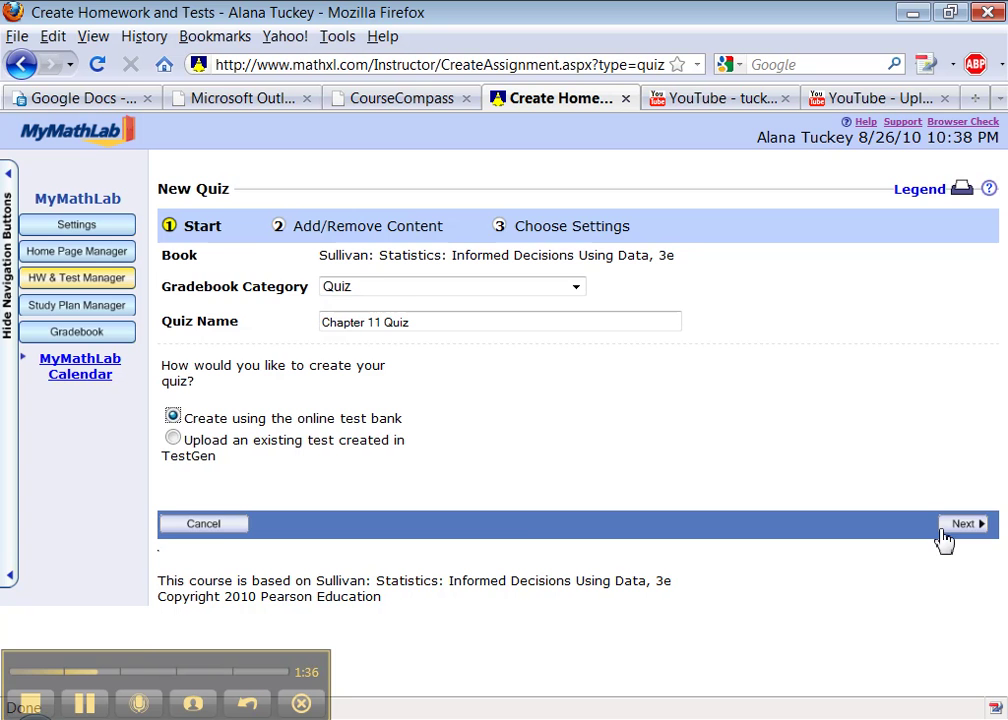
{"action": "left_click", "coordinate": [963, 524]}
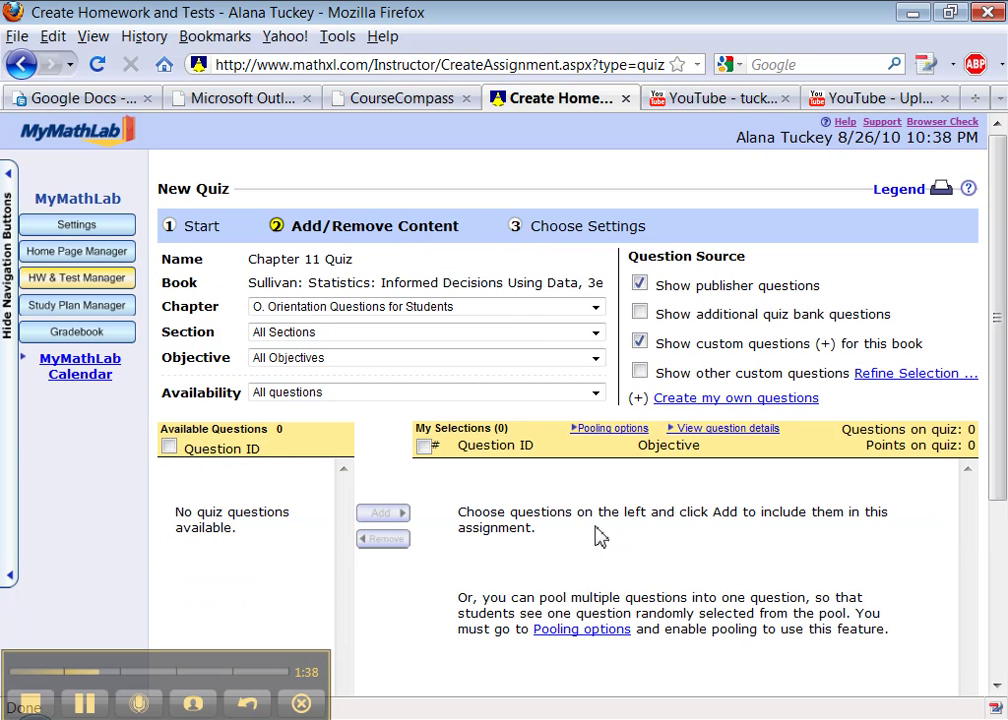
Display the available questions for chapter 11, Inferences on Two Samples
{"action": "left_click", "coordinate": [545, 308]}
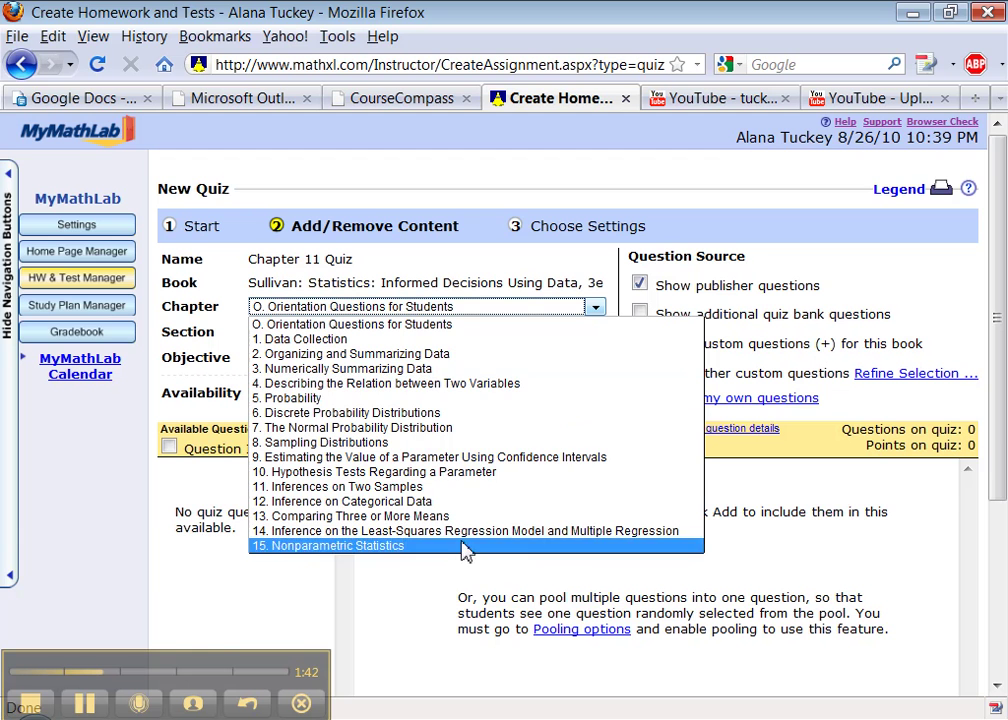
{"action": "left_click", "coordinate": [482, 490]}
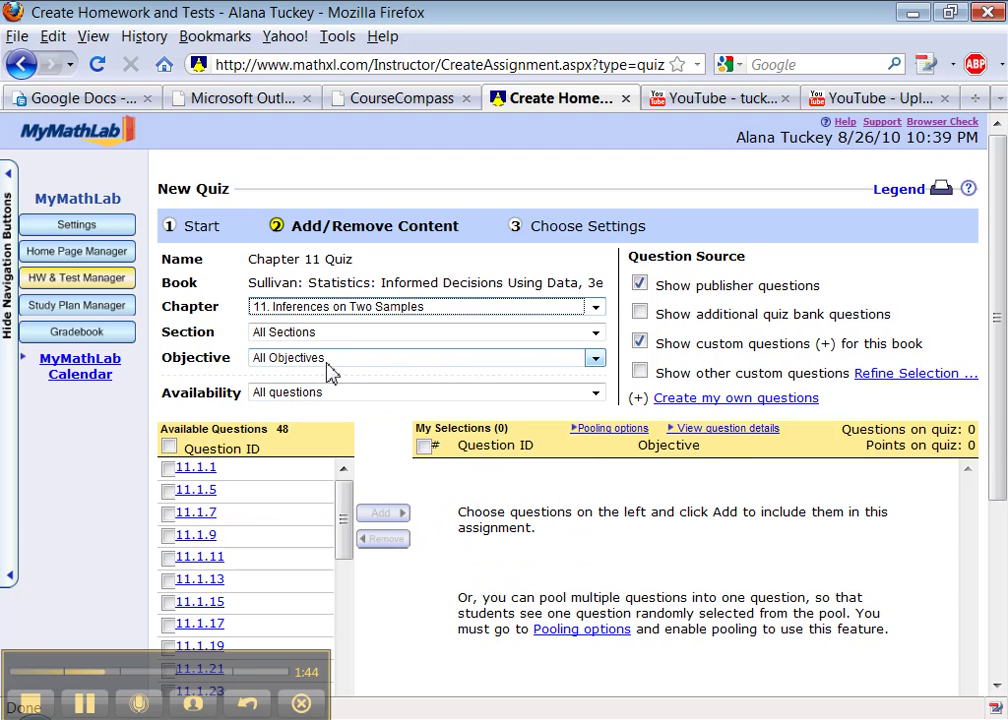
Filter the questions to Section 11.3, restore All Sections, and look through the chapter's available questions
{"action": "left_click", "coordinate": [370, 336]}
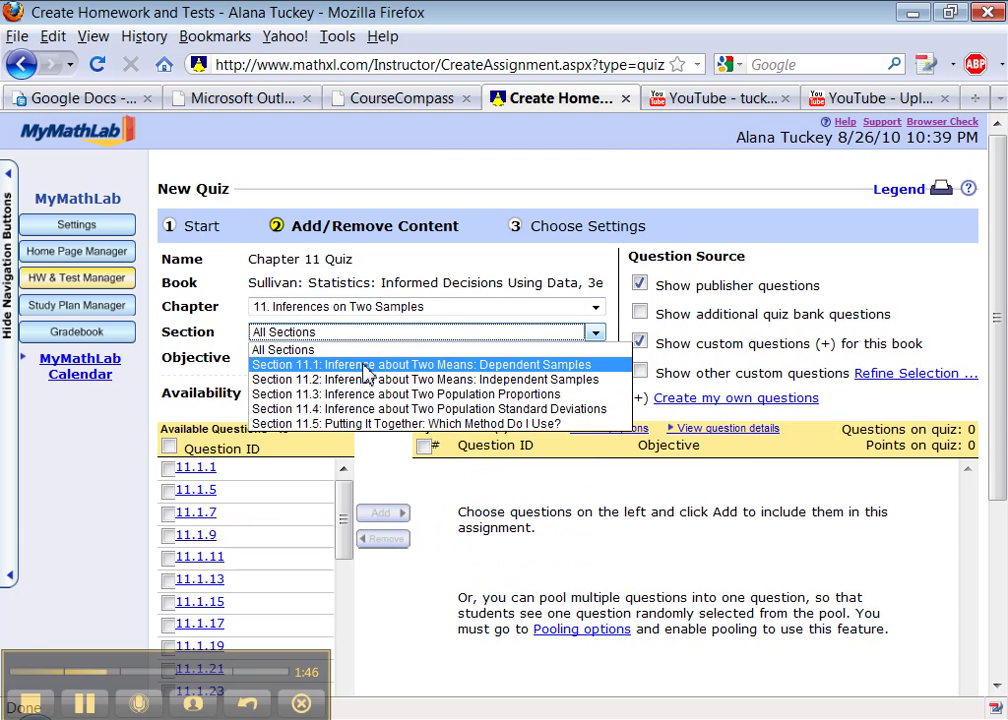
{"action": "left_click", "coordinate": [360, 396]}
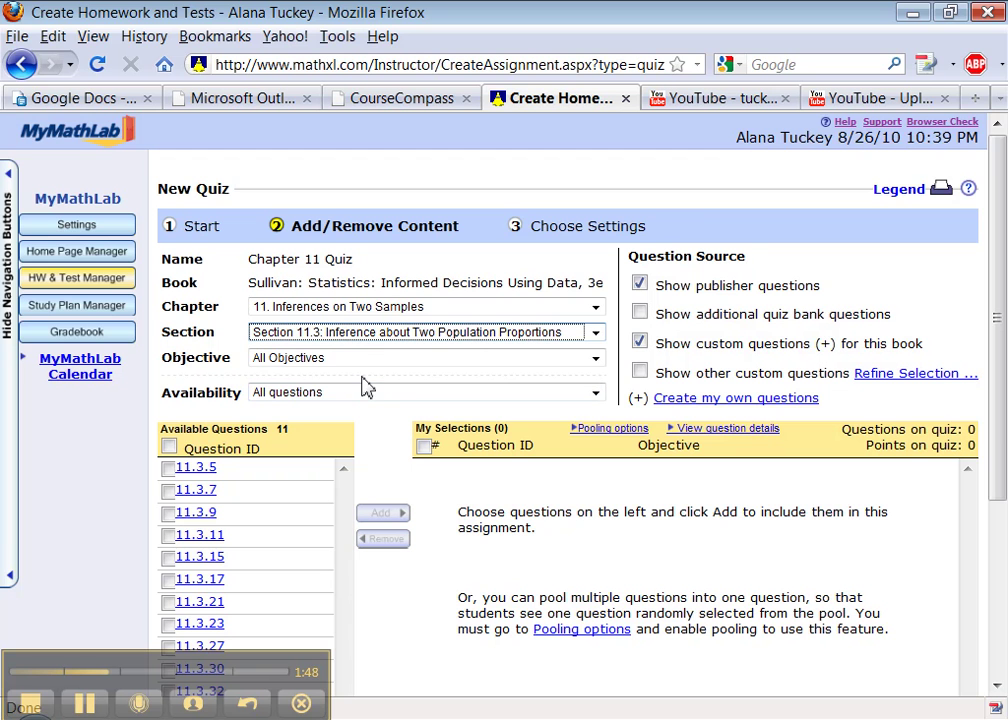
{"action": "left_click", "coordinate": [372, 340]}
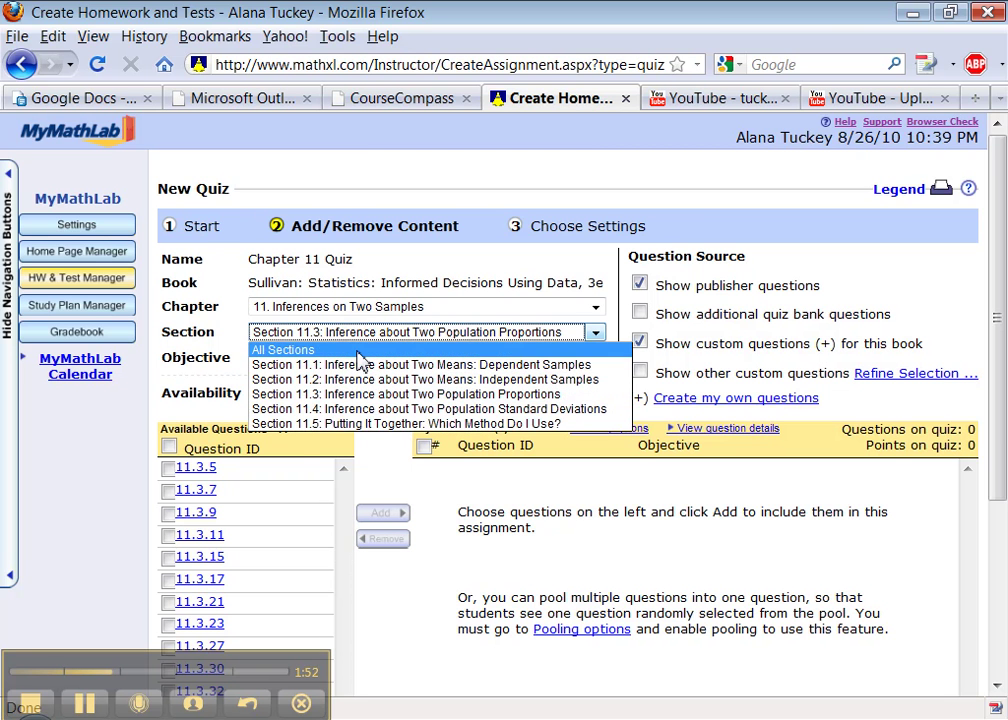
{"action": "left_click", "coordinate": [358, 352]}
{"action": "scroll", "coordinate": [342, 423], "scroll_direction": "down", "scroll_amount": 5}
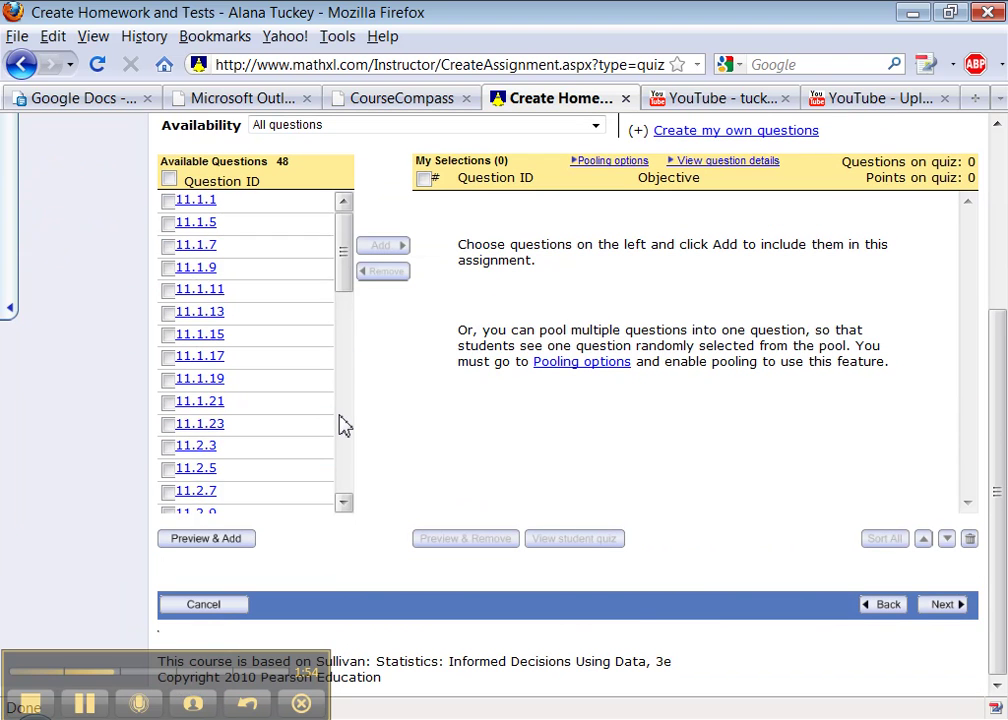
{"action": "scroll", "coordinate": [346, 466], "scroll_direction": "down", "scroll_amount": 9}
{"action": "left_click_drag", "start_coordinate": [344, 457], "coordinate": [344, 513]}
{"action": "left_click_drag", "start_coordinate": [344, 466], "coordinate": [335, 275]}
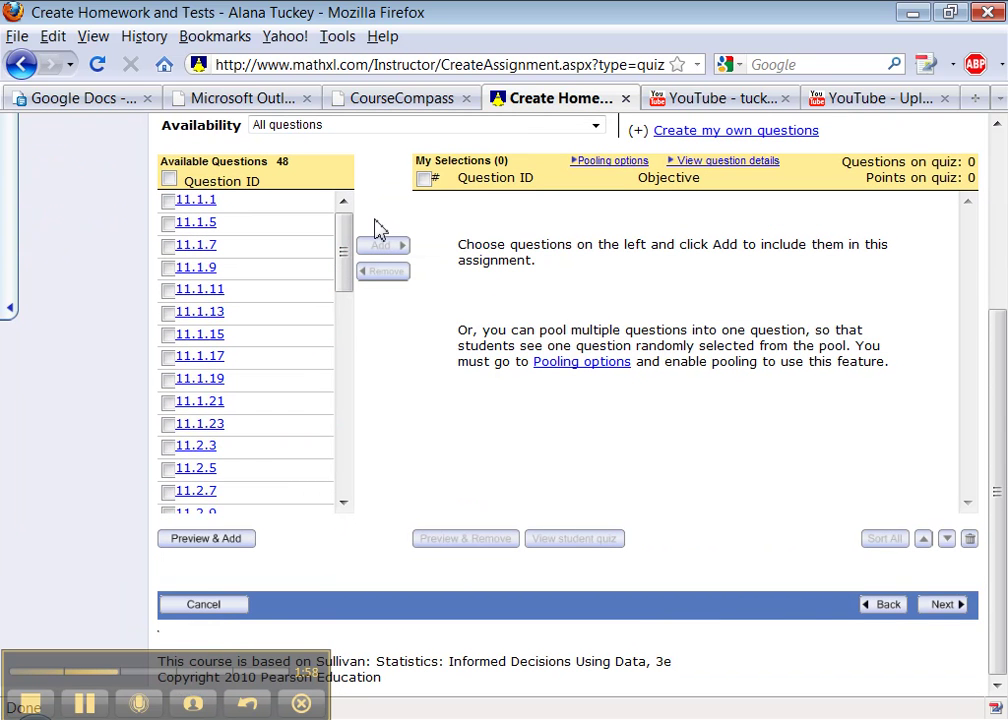
Filter to Section 11.1 and add questions 11.1.9, 11.1.13, 11.1.17 and 11.1.21 to the quiz
{"action": "scroll", "coordinate": [375, 228], "scroll_direction": "up", "scroll_amount": 4}
{"action": "left_click", "coordinate": [372, 266]}
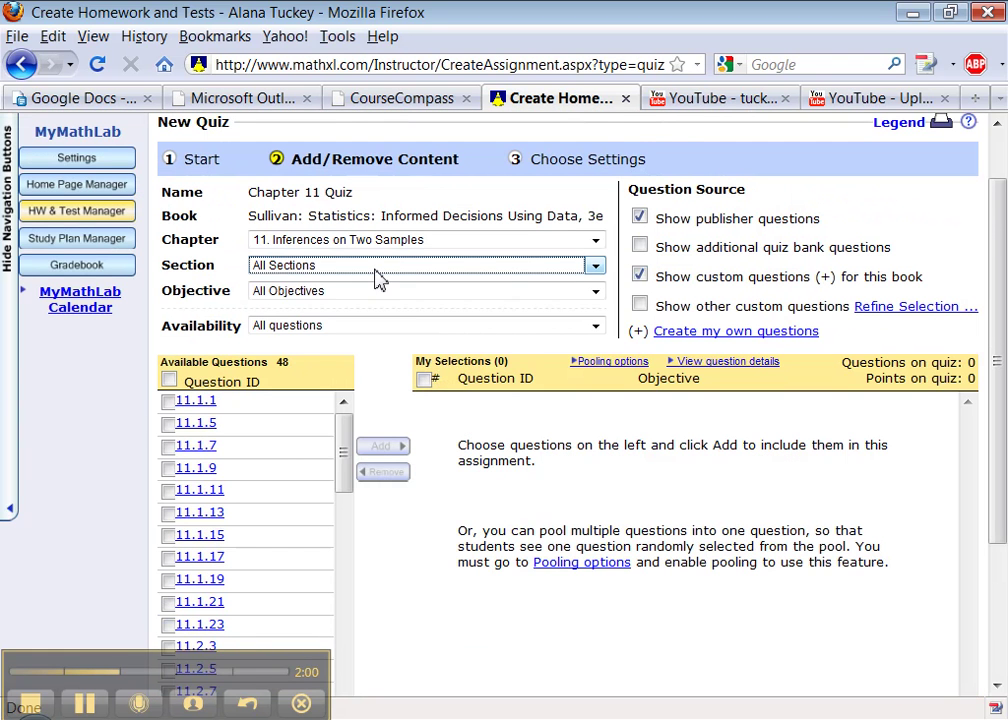
{"action": "left_click", "coordinate": [370, 298]}
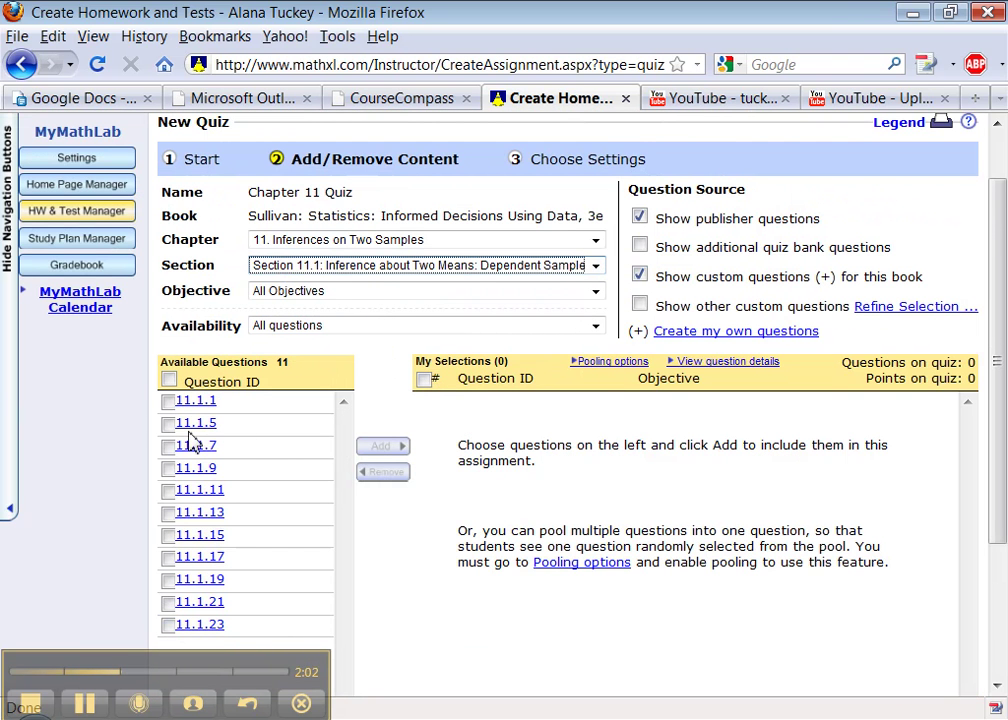
{"action": "left_click", "coordinate": [168, 468]}
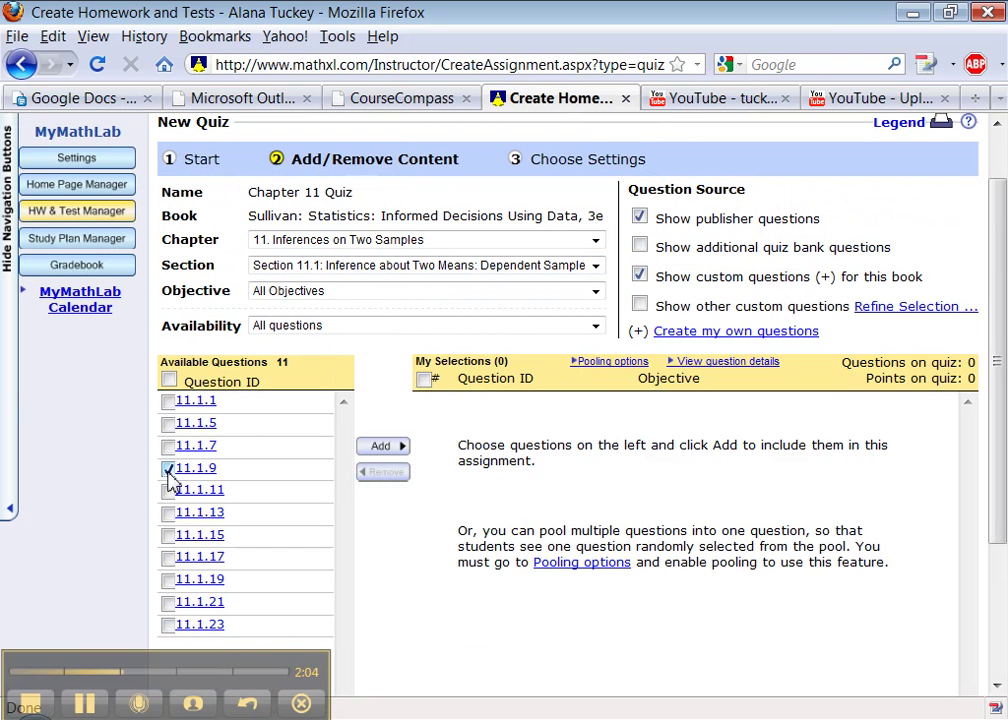
{"action": "left_click", "coordinate": [168, 513]}
{"action": "left_click", "coordinate": [168, 557]}
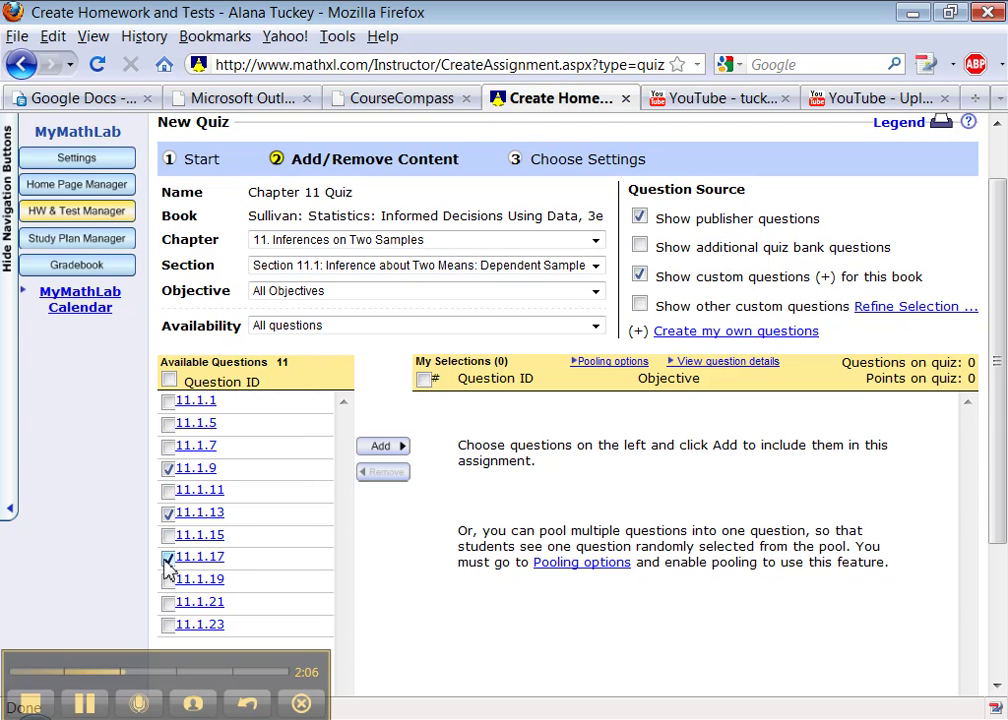
{"action": "left_click", "coordinate": [168, 603]}
{"action": "left_click", "coordinate": [380, 446]}
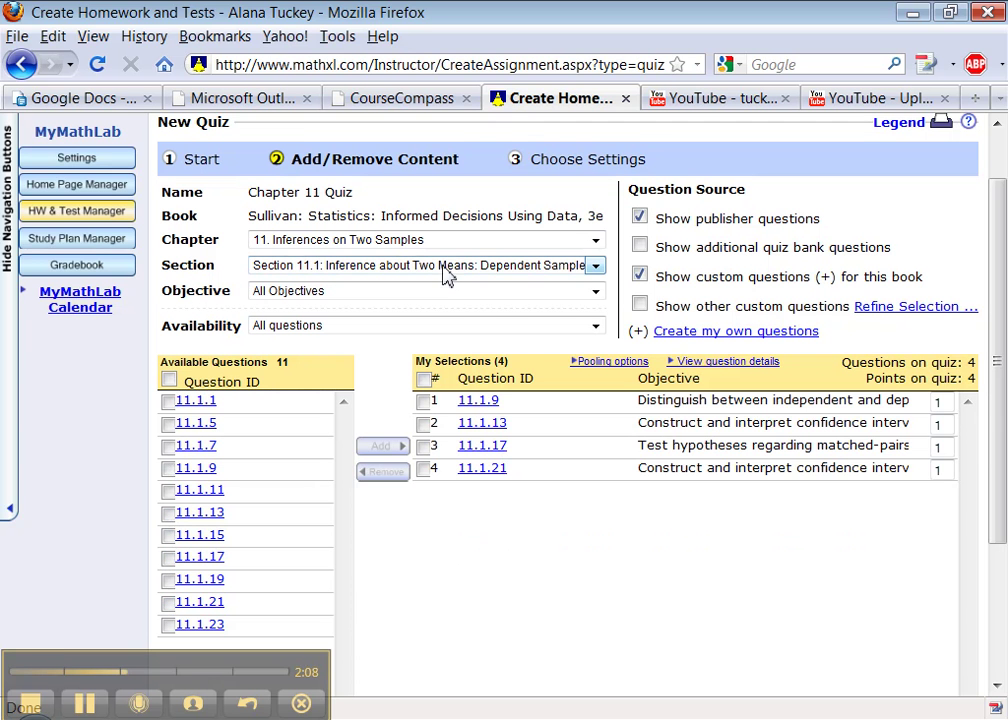
Filter to Section 11.2 and add questions 11.2.5, 11.2.9, 11.2.13 and 11.2.17 to the quiz
{"action": "left_click", "coordinate": [442, 274]}
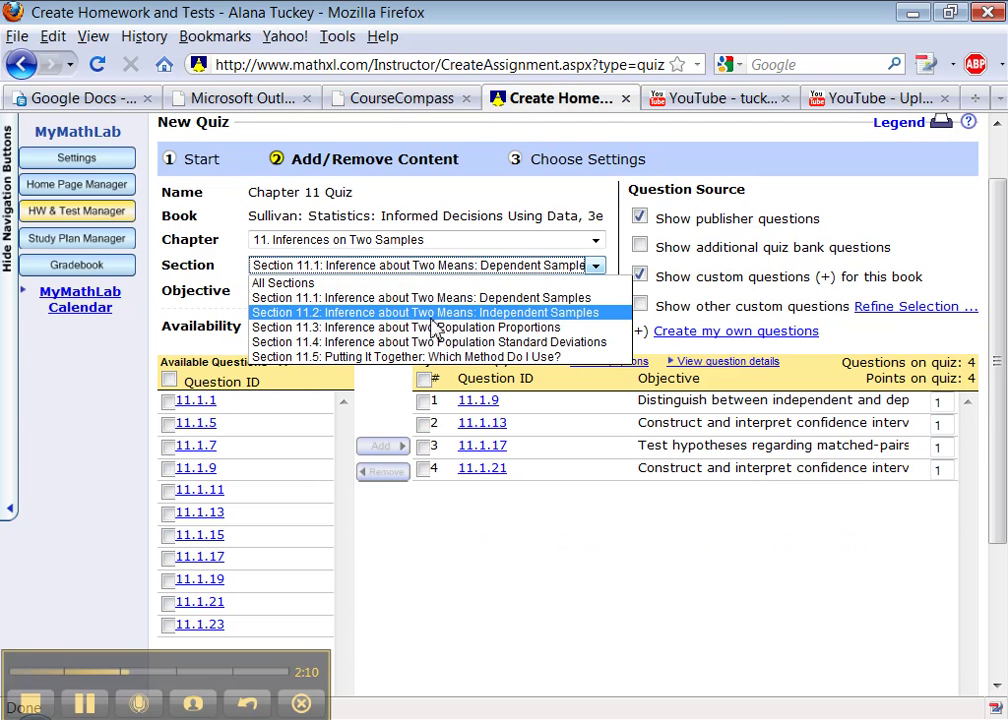
{"action": "left_click", "coordinate": [430, 313]}
{"action": "left_click", "coordinate": [170, 412]}
{"action": "left_click", "coordinate": [168, 425]}
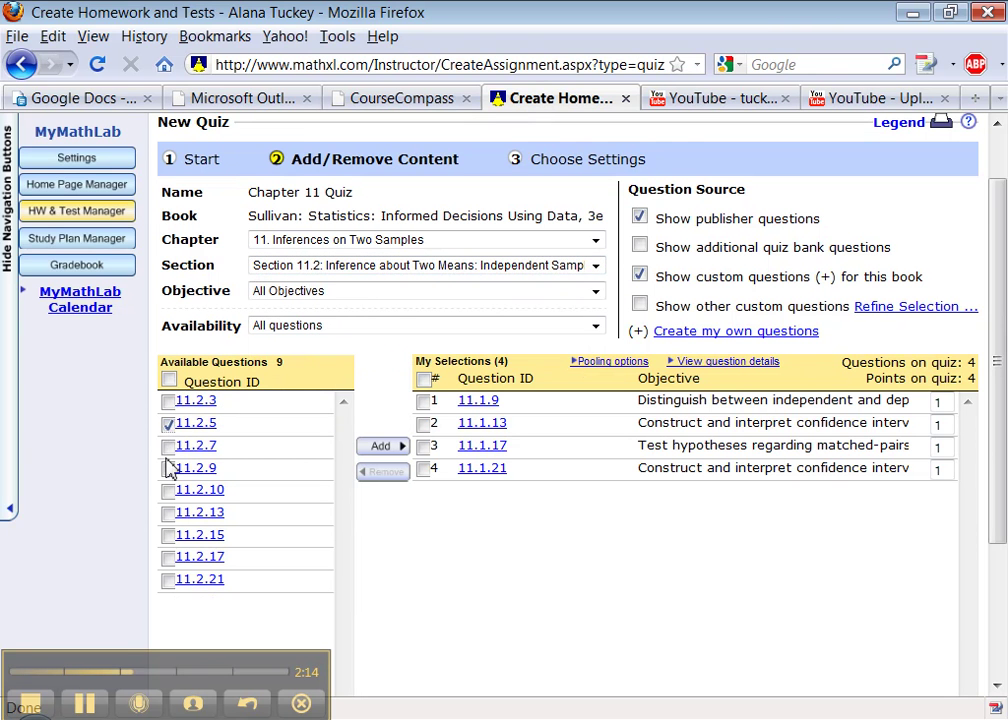
{"action": "left_click", "coordinate": [168, 513]}
{"action": "left_click", "coordinate": [168, 557]}
{"action": "left_click", "coordinate": [383, 446]}
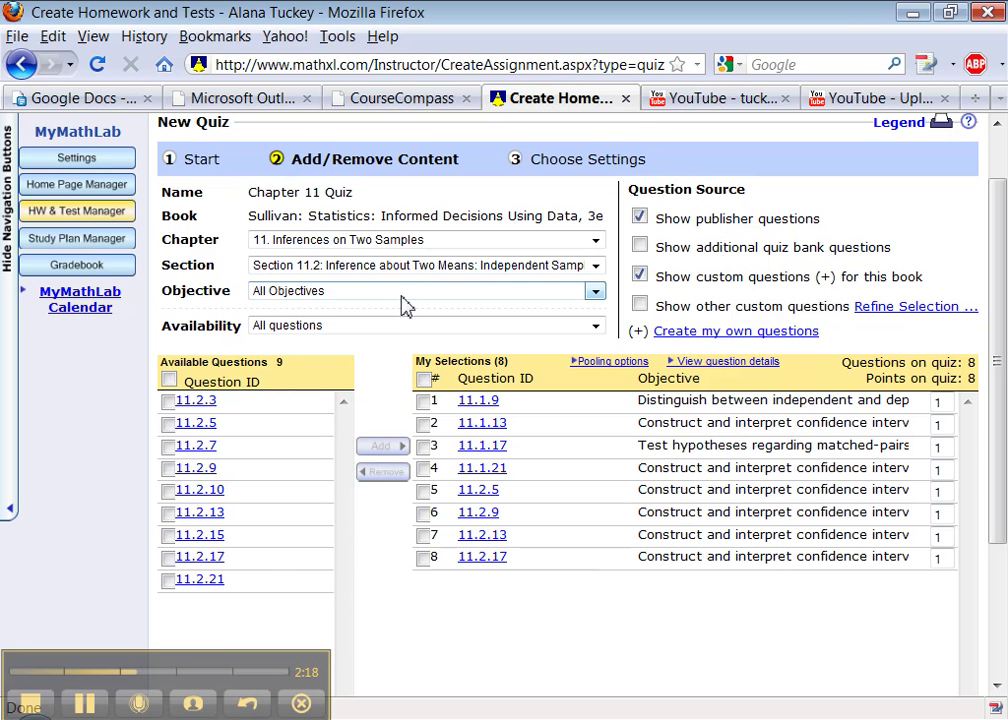
Filter the available questions to Section 11.3: Inference about Two Population Proportions
{"action": "left_click", "coordinate": [400, 292]}
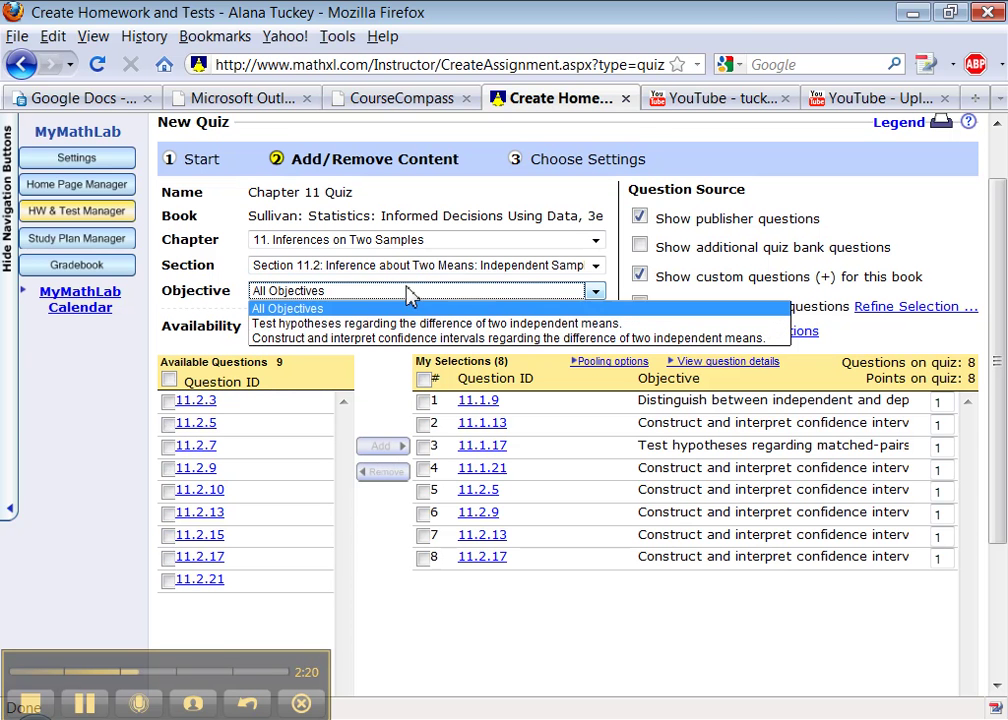
{"action": "left_click", "coordinate": [412, 290]}
{"action": "left_click", "coordinate": [413, 267]}
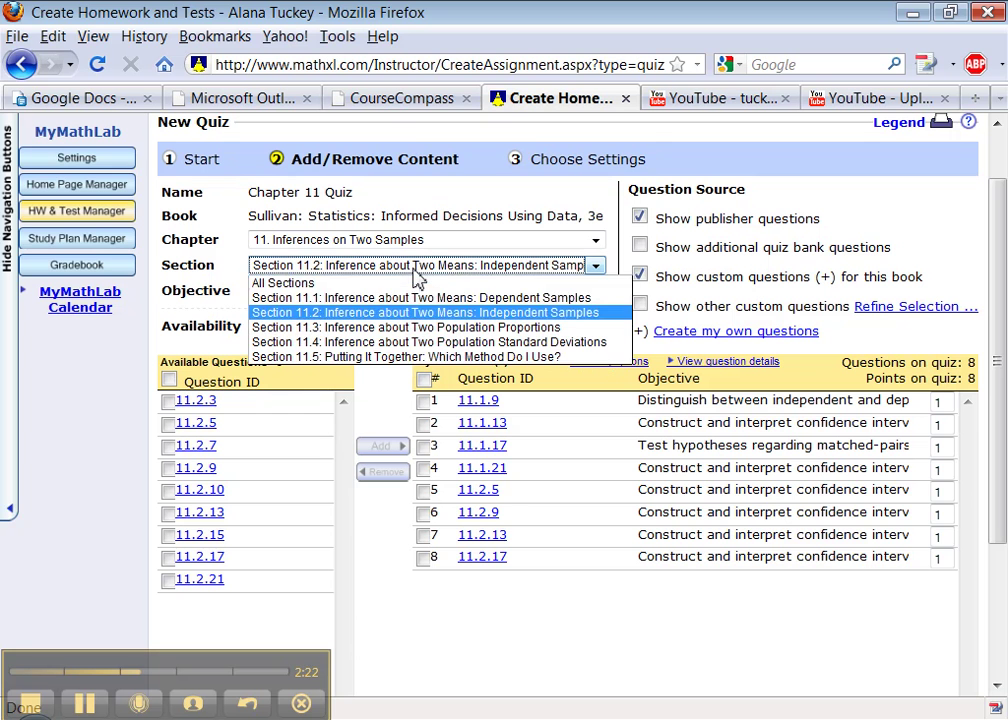
{"action": "left_click", "coordinate": [410, 311]}
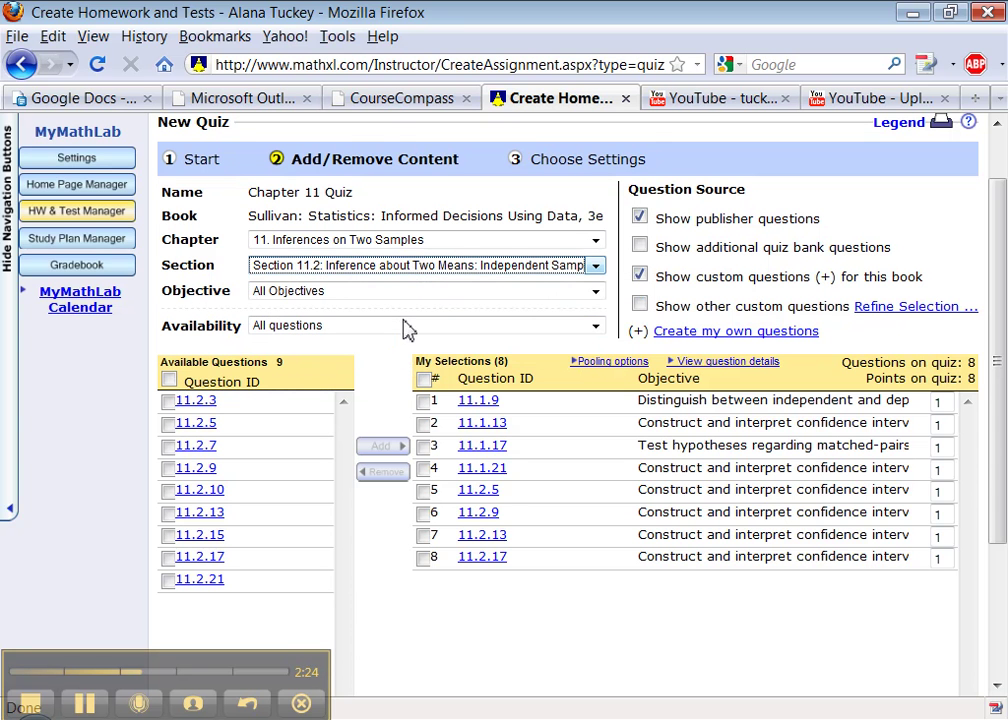
{"action": "left_click", "coordinate": [412, 266]}
{"action": "left_click", "coordinate": [404, 331]}
{"action": "left_click", "coordinate": [404, 333]}
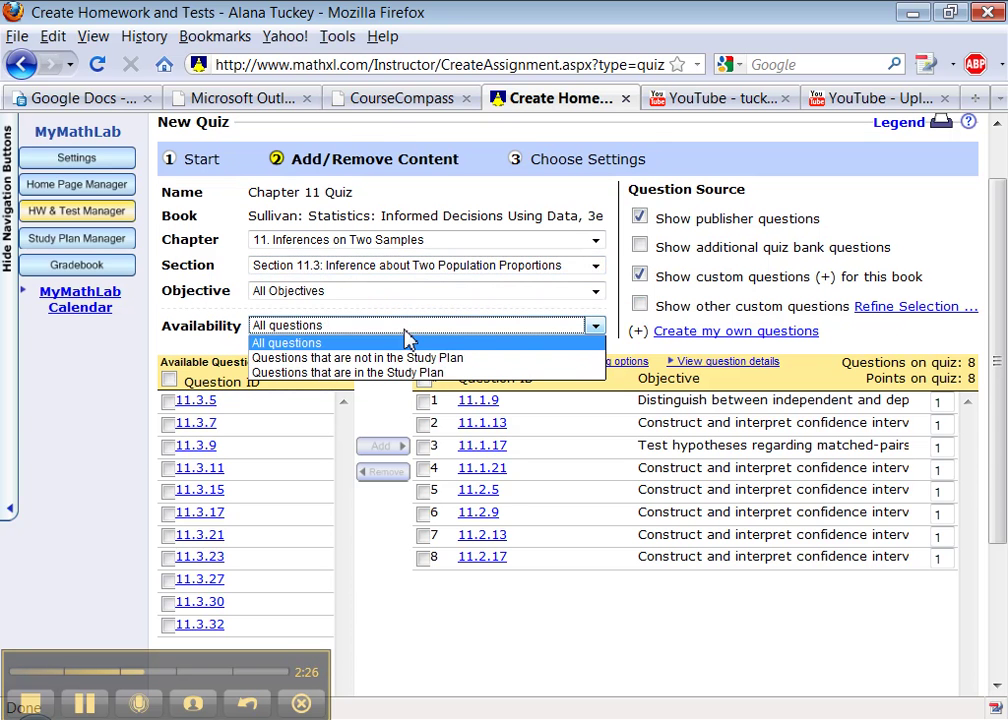
Add questions 11.3.7, 11.3.11, 11.3.17, 11.3.23 and 11.3.30 to the quiz
{"action": "left_click", "coordinate": [163, 442]}
{"action": "left_click", "coordinate": [168, 424]}
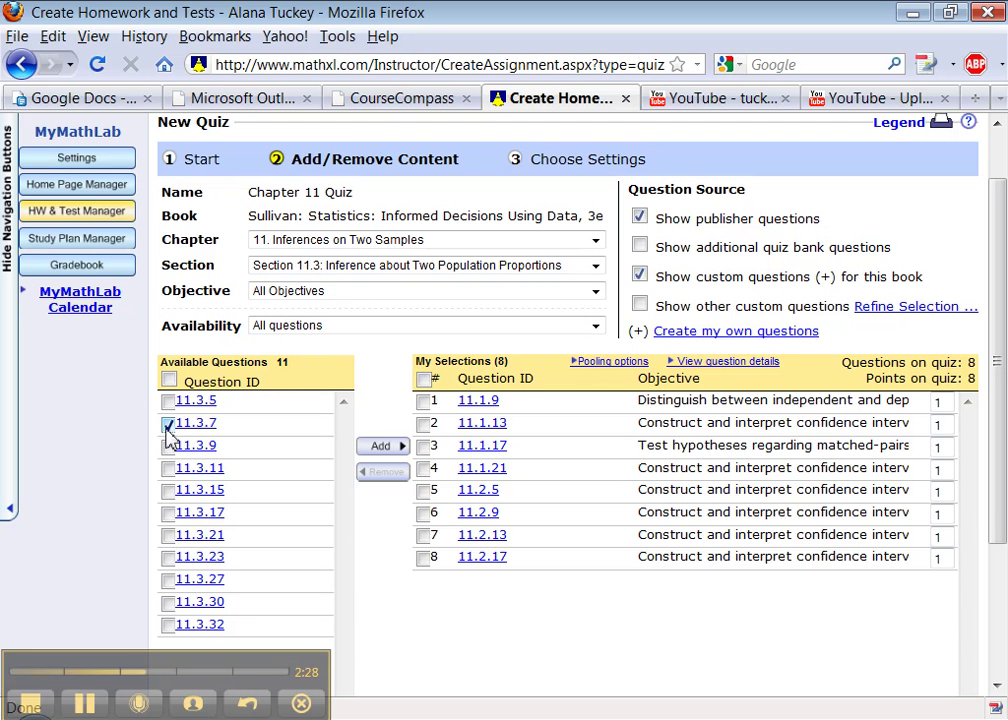
{"action": "left_click", "coordinate": [168, 468]}
{"action": "left_click", "coordinate": [168, 513]}
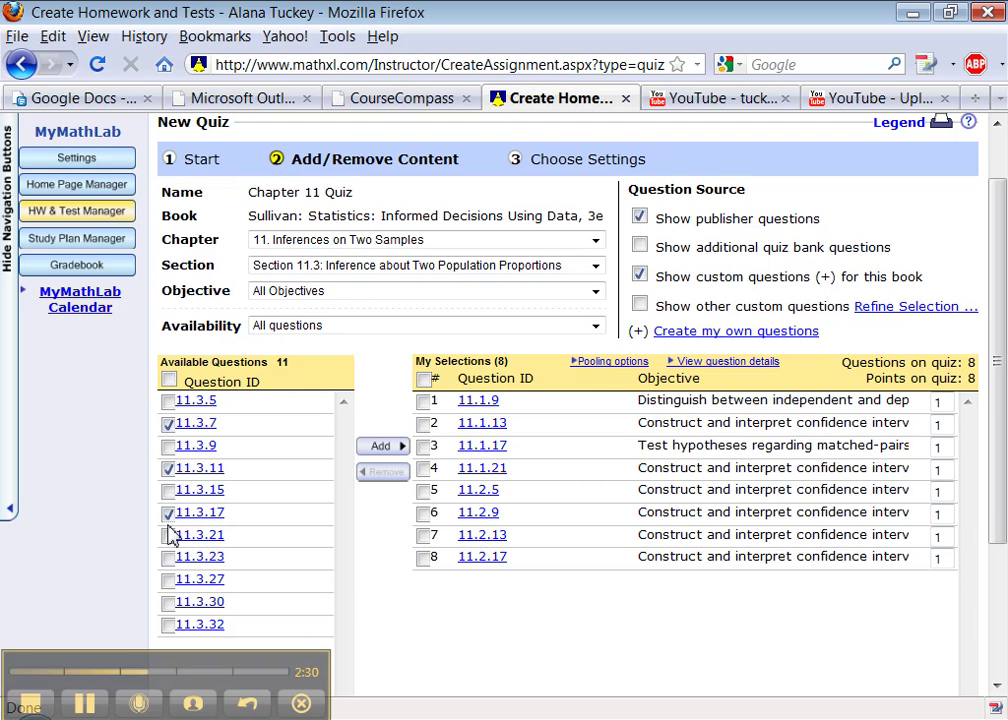
{"action": "left_click", "coordinate": [169, 558]}
{"action": "left_click", "coordinate": [169, 603]}
{"action": "left_click", "coordinate": [386, 446]}
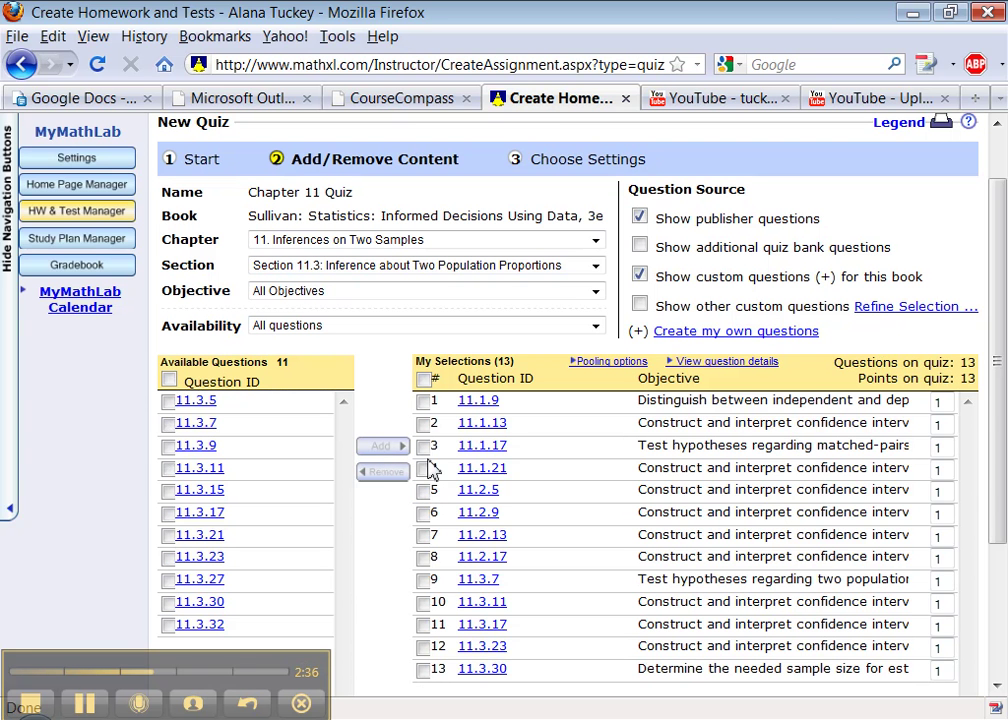
Enable question pooling for the quiz in the pooling options
{"action": "left_click", "coordinate": [423, 447]}
{"action": "left_click", "coordinate": [425, 468]}
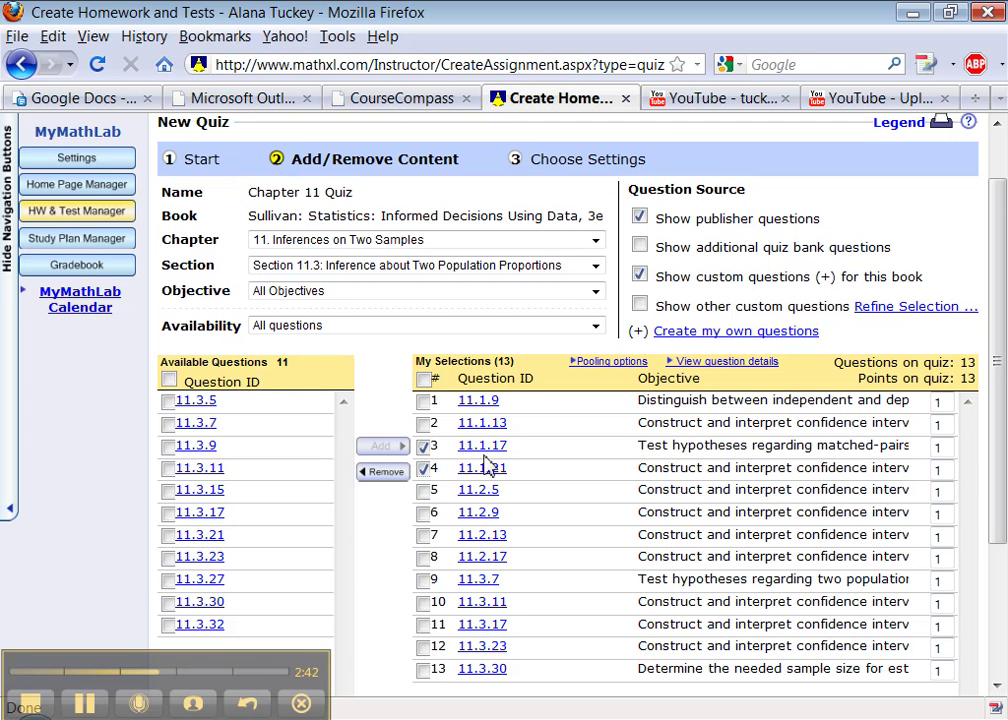
{"action": "left_click", "coordinate": [612, 363]}
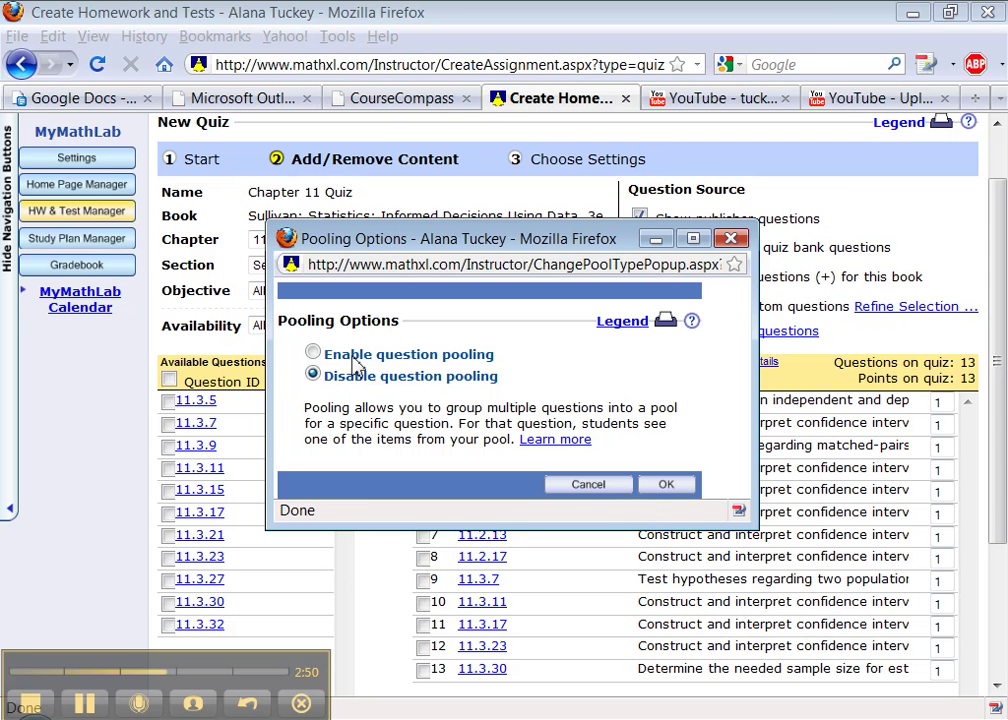
{"action": "left_click_drag", "start_coordinate": [445, 408], "coordinate": [450, 424]}
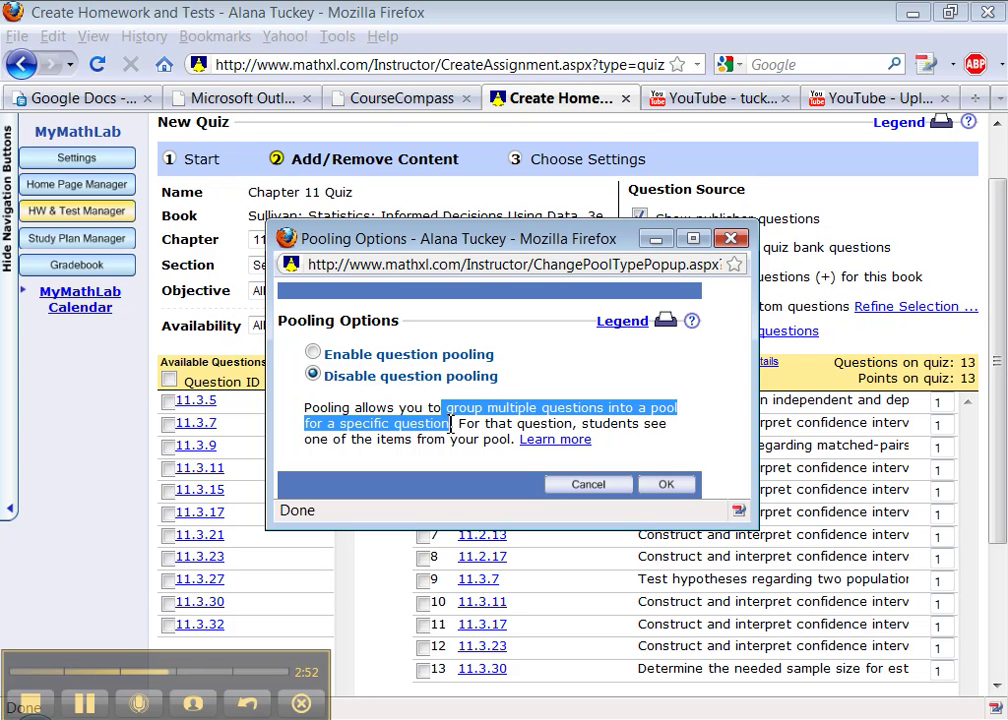
{"action": "left_click_drag", "start_coordinate": [466, 431], "coordinate": [472, 433]}
{"action": "double_click", "coordinate": [486, 428]}
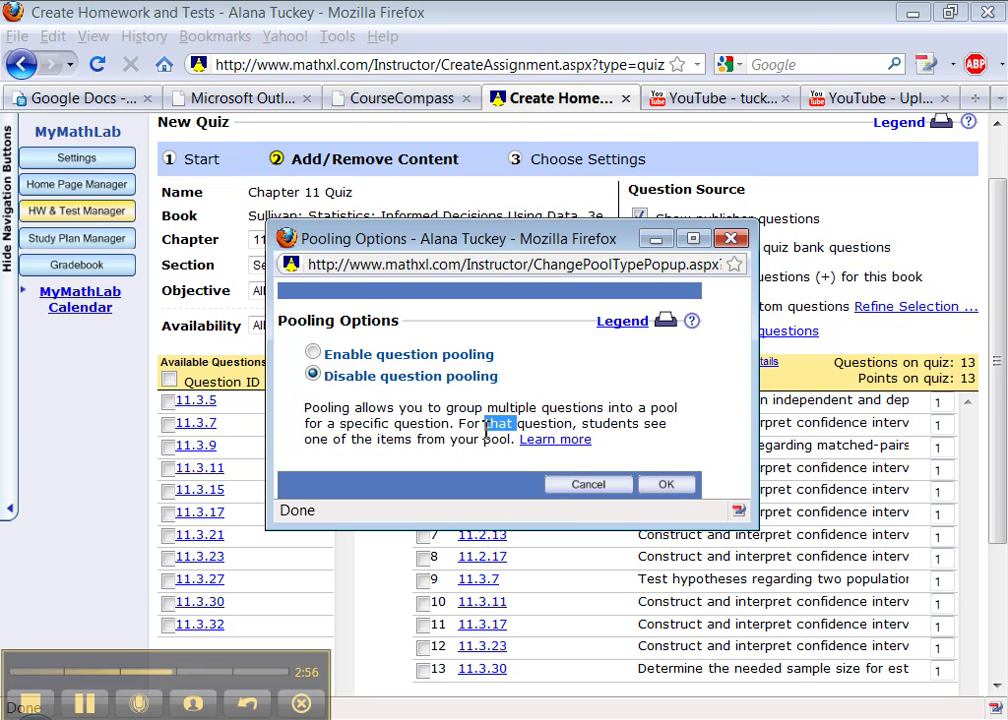
{"action": "left_click", "coordinate": [483, 440]}
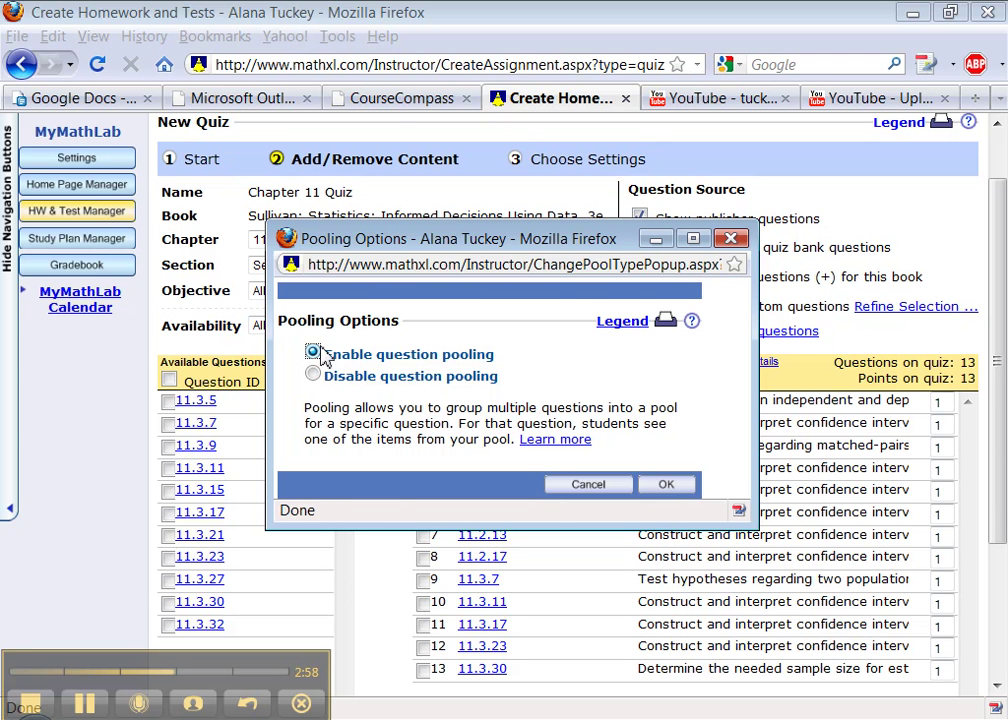
{"action": "left_click", "coordinate": [664, 486]}
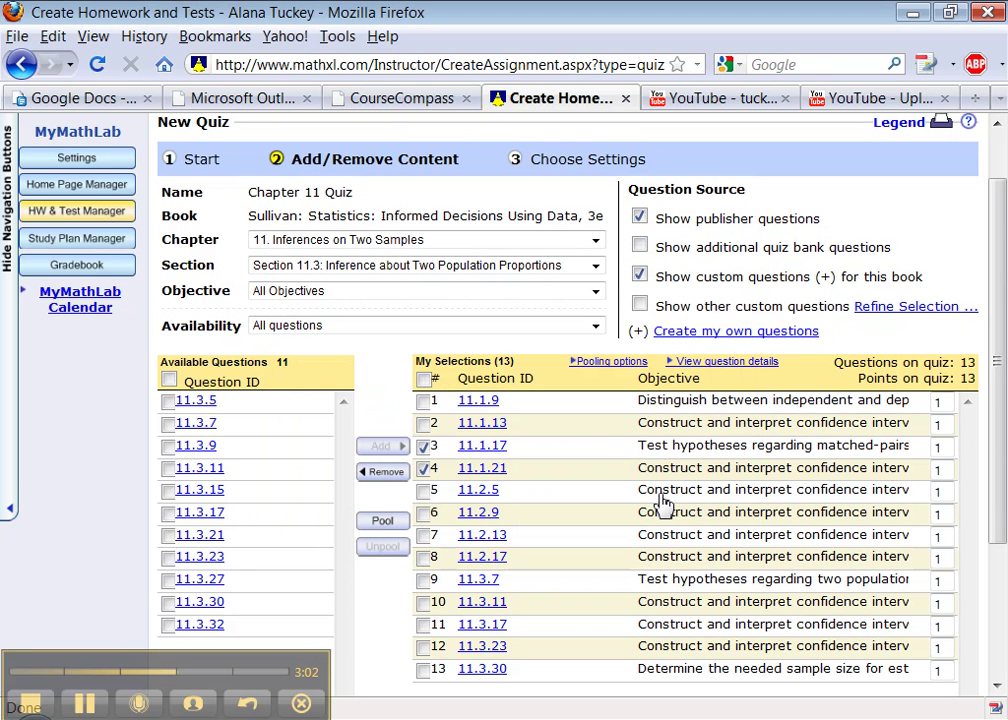
Pool question 11.2.5 with 11.2.9, and question 11.3.17 with 11.3.23
{"action": "left_click", "coordinate": [423, 468]}
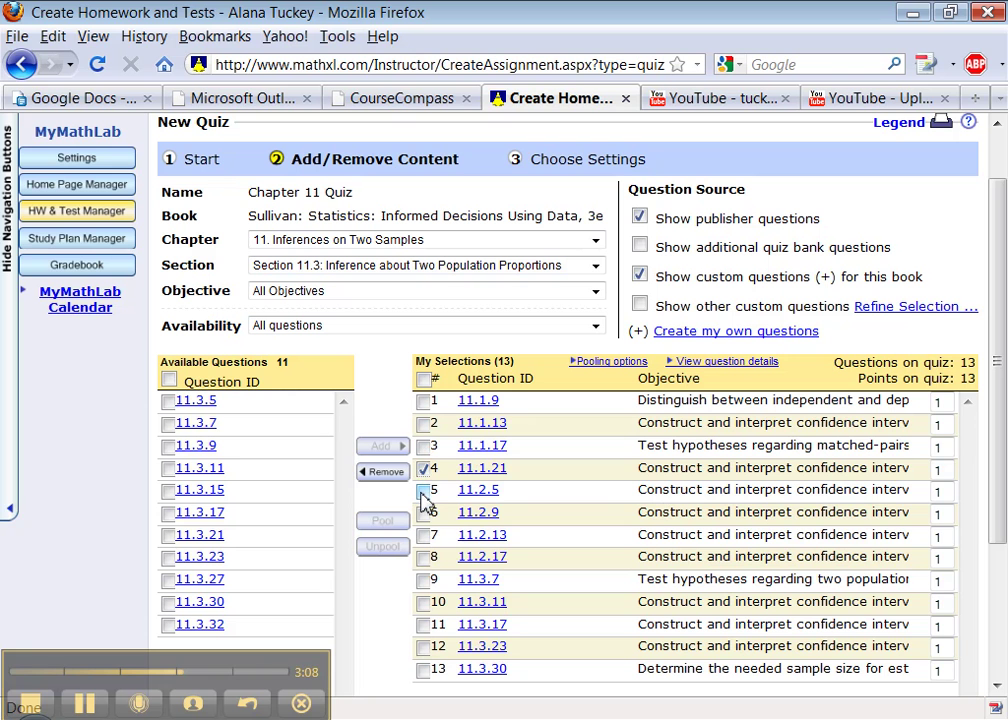
{"action": "left_click", "coordinate": [423, 491]}
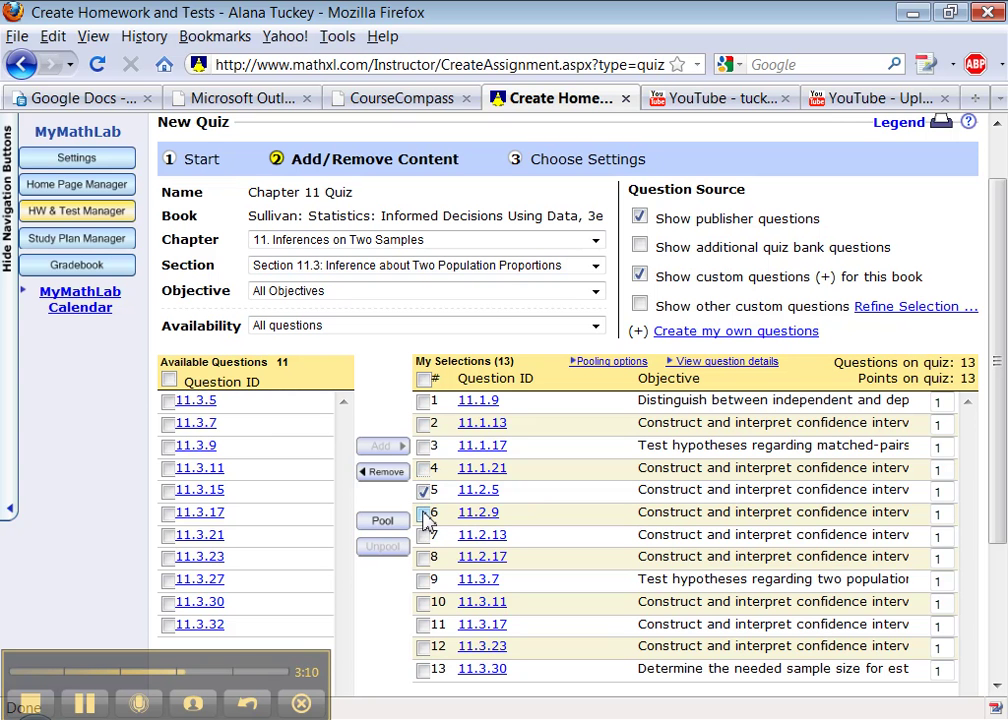
{"action": "left_click", "coordinate": [391, 523]}
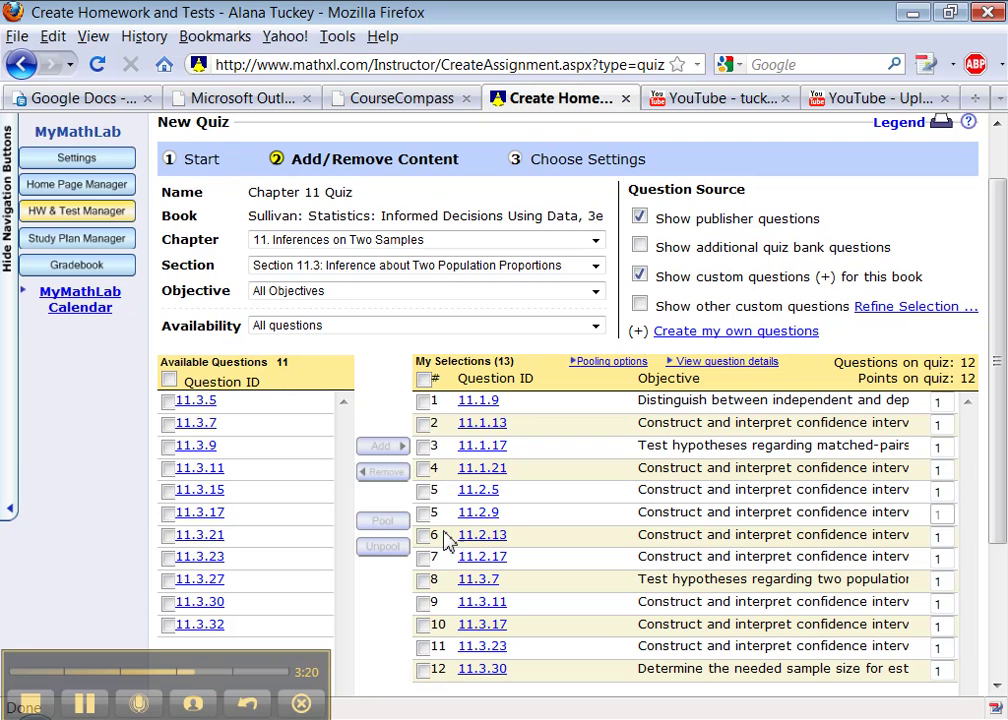
{"action": "left_click", "coordinate": [424, 646]}
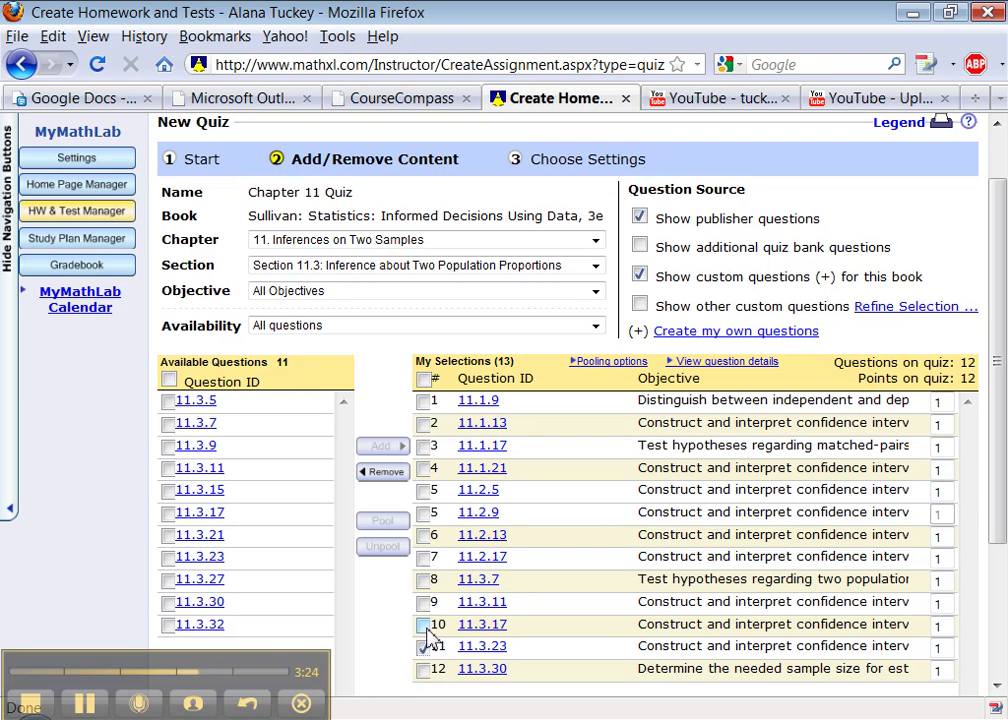
{"action": "left_click", "coordinate": [424, 625]}
{"action": "left_click", "coordinate": [387, 531]}
Filter to Section 11.4's objective on finding critical values of the F-distribution and add questions 11.4.3, 11.4.5 and 11.4.9 as one pool
{"action": "left_click", "coordinate": [594, 265]}
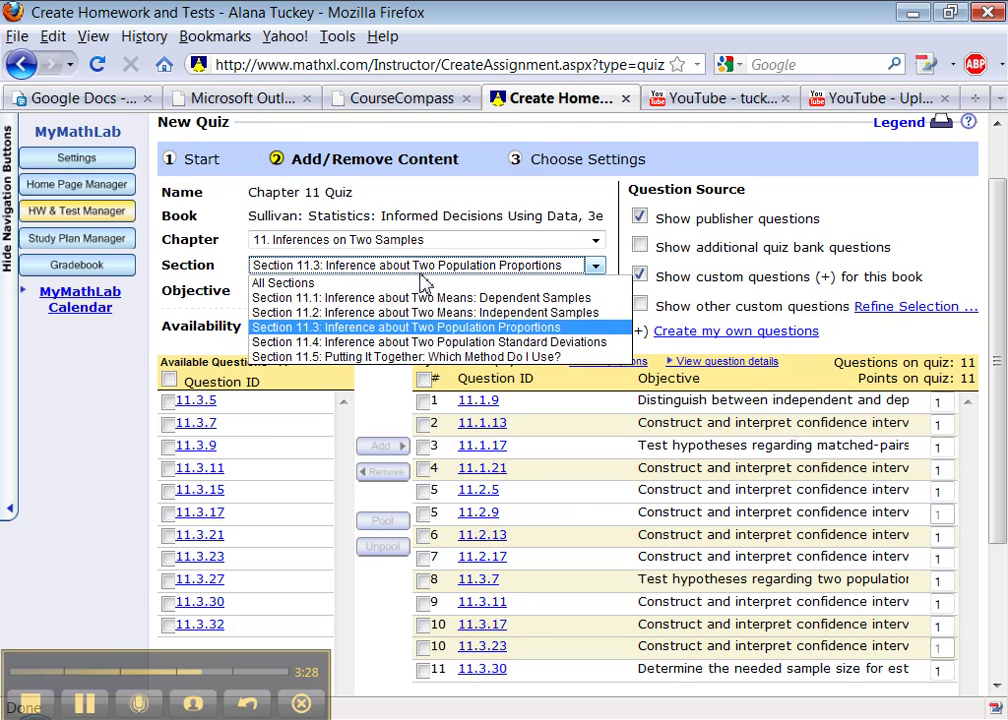
{"action": "left_click", "coordinate": [396, 348]}
{"action": "left_click", "coordinate": [347, 292]}
{"action": "left_click", "coordinate": [345, 325]}
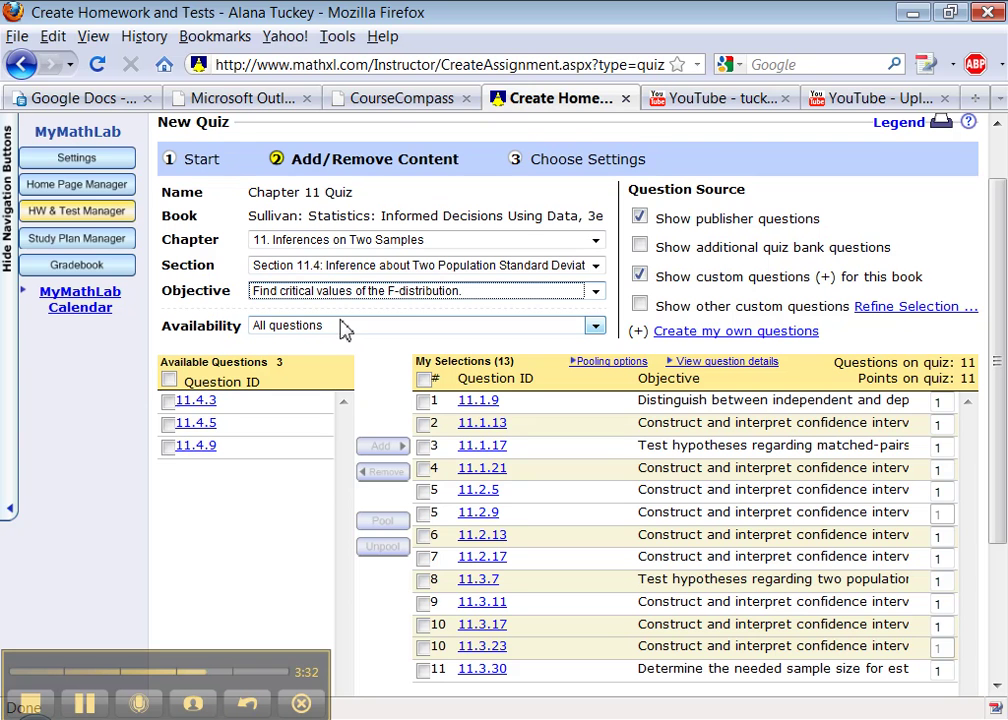
{"action": "left_click", "coordinate": [168, 425]}
{"action": "left_click", "coordinate": [168, 381]}
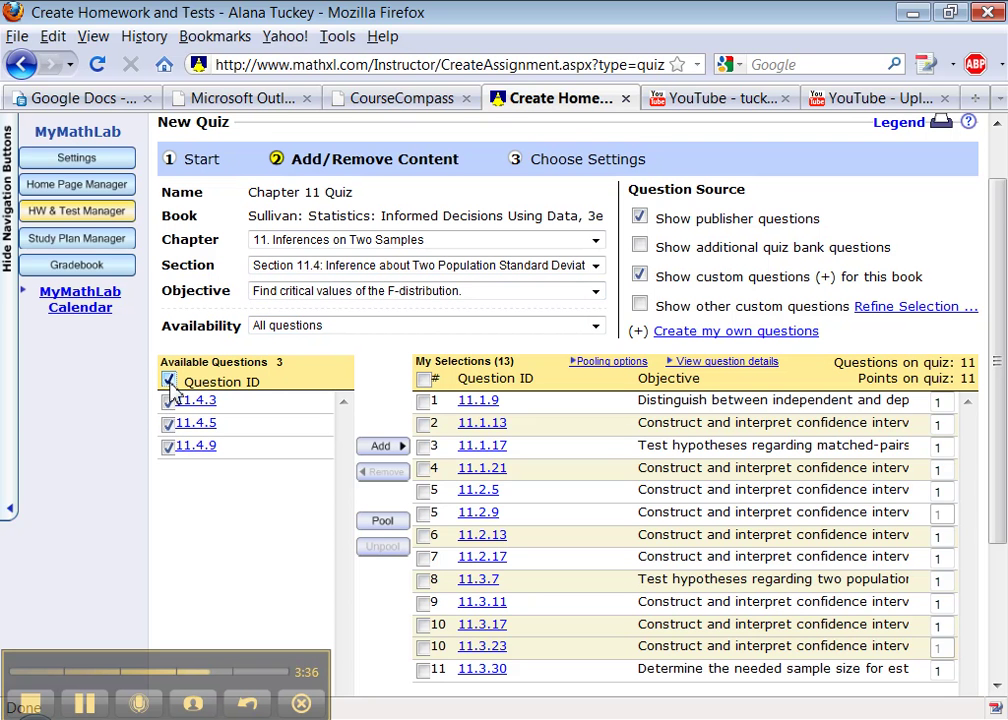
{"action": "left_click", "coordinate": [388, 523]}
{"action": "scroll", "coordinate": [551, 522], "scroll_direction": "down", "scroll_amount": 1}
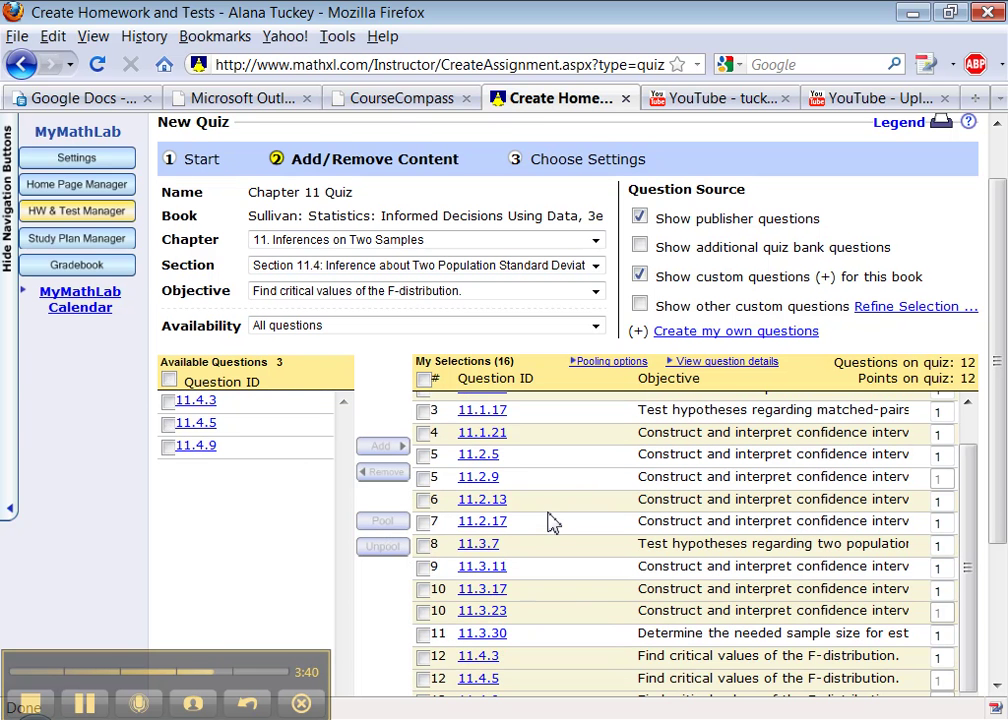
Preview the selected questions one by one and remove question 11.2.5 from the quiz
{"action": "left_click_drag", "start_coordinate": [1001, 535], "coordinate": [998, 617]}
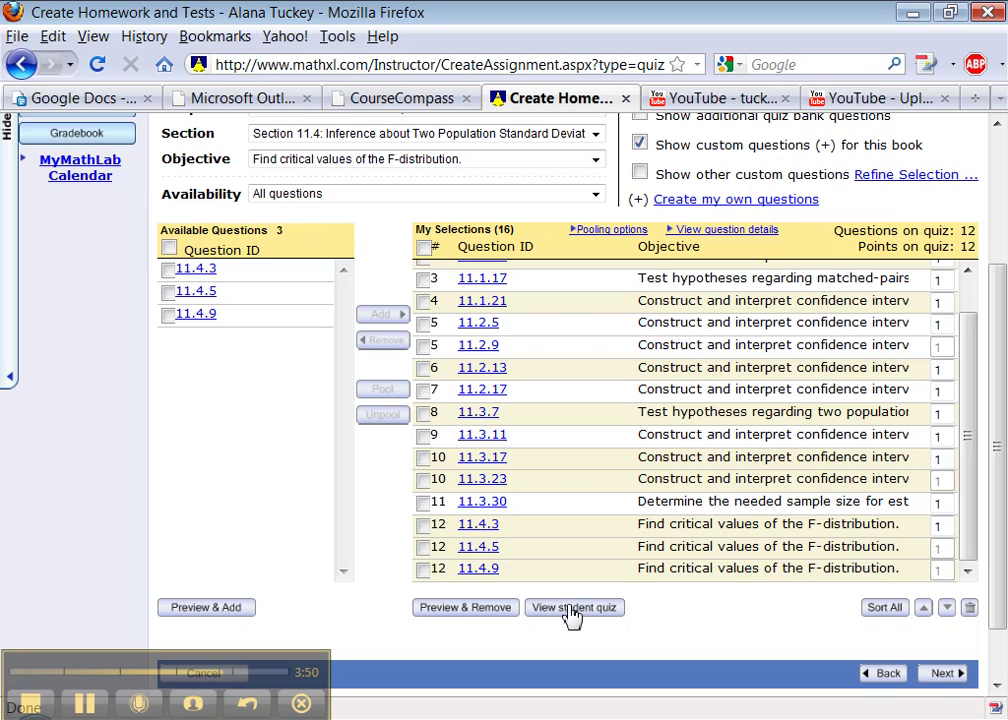
{"action": "left_click", "coordinate": [452, 612]}
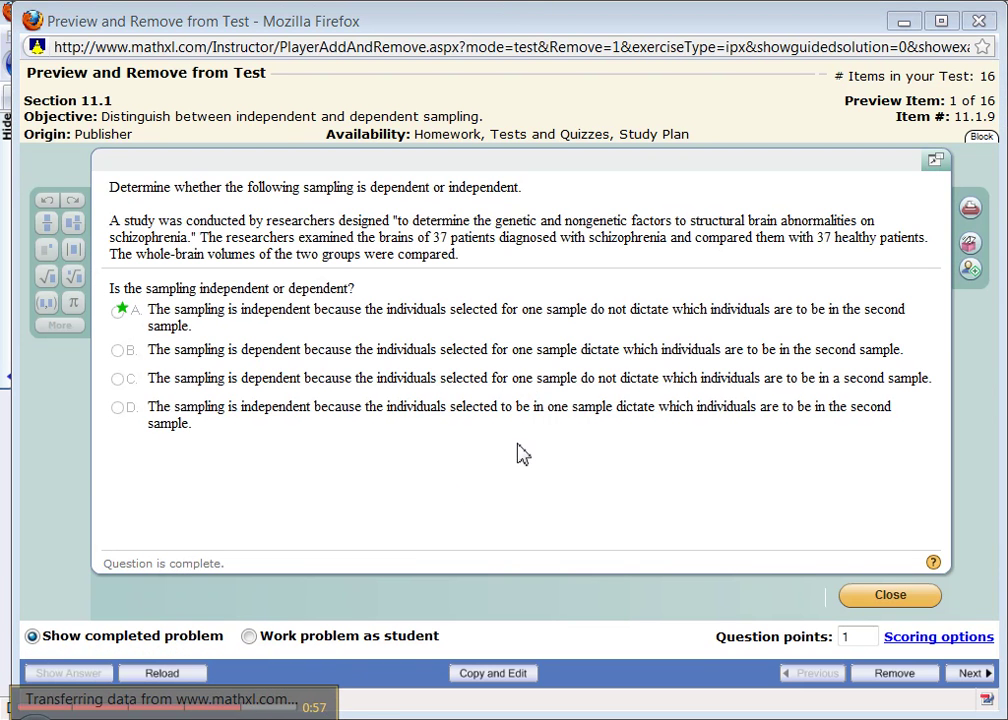
{"action": "left_click", "coordinate": [957, 677]}
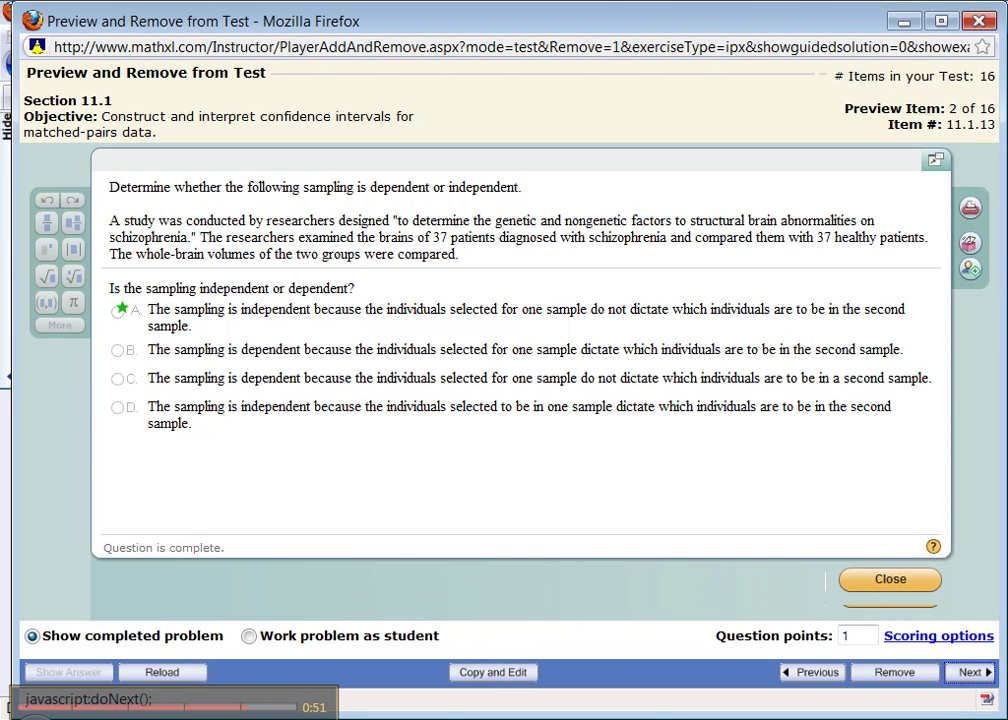
{"action": "left_click", "coordinate": [968, 676]}
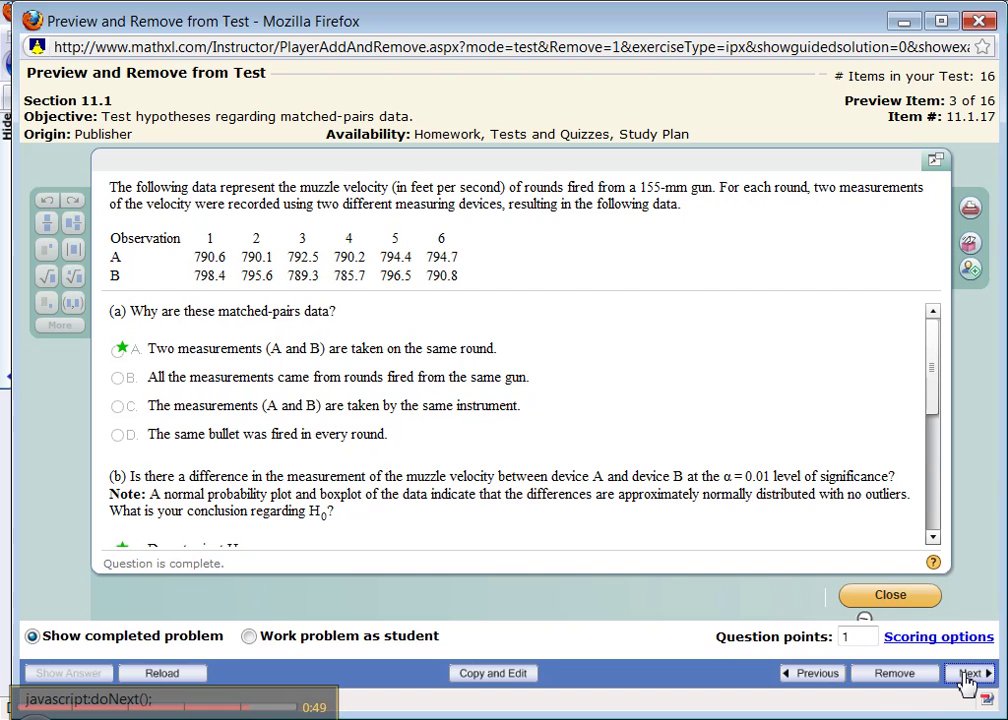
{"action": "left_click", "coordinate": [968, 676]}
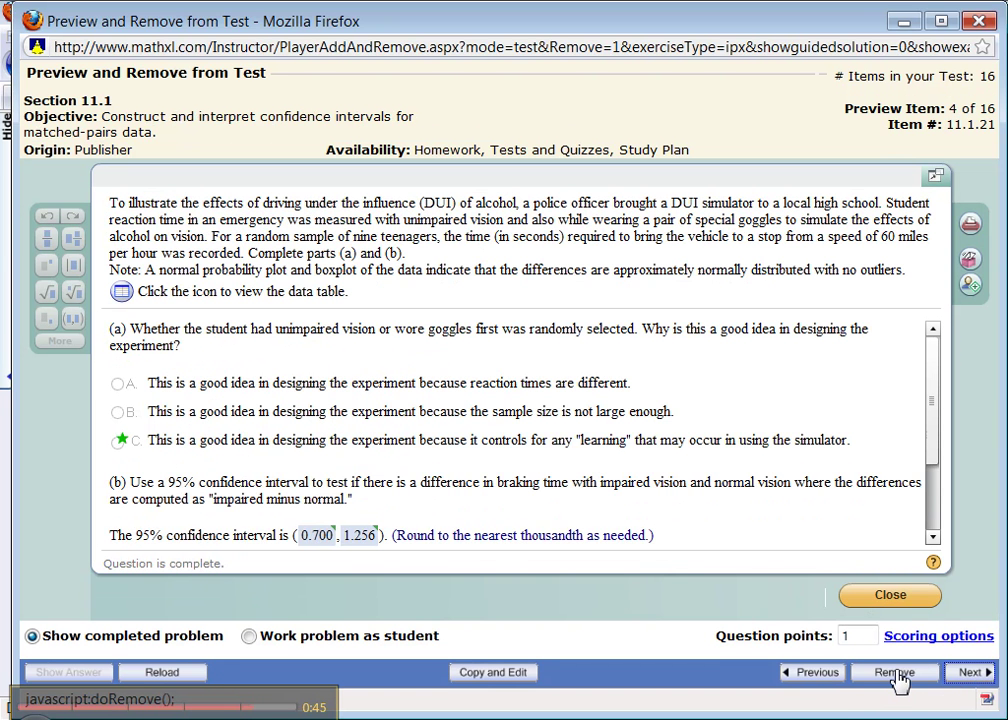
{"action": "left_click", "coordinate": [966, 676]}
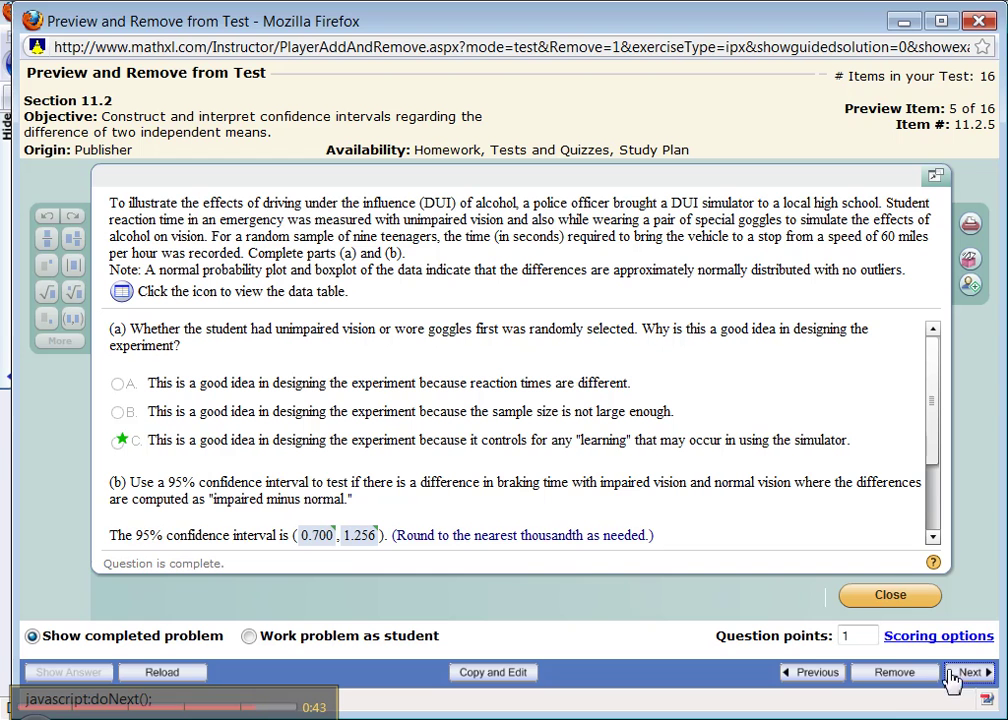
{"action": "left_click", "coordinate": [895, 673]}
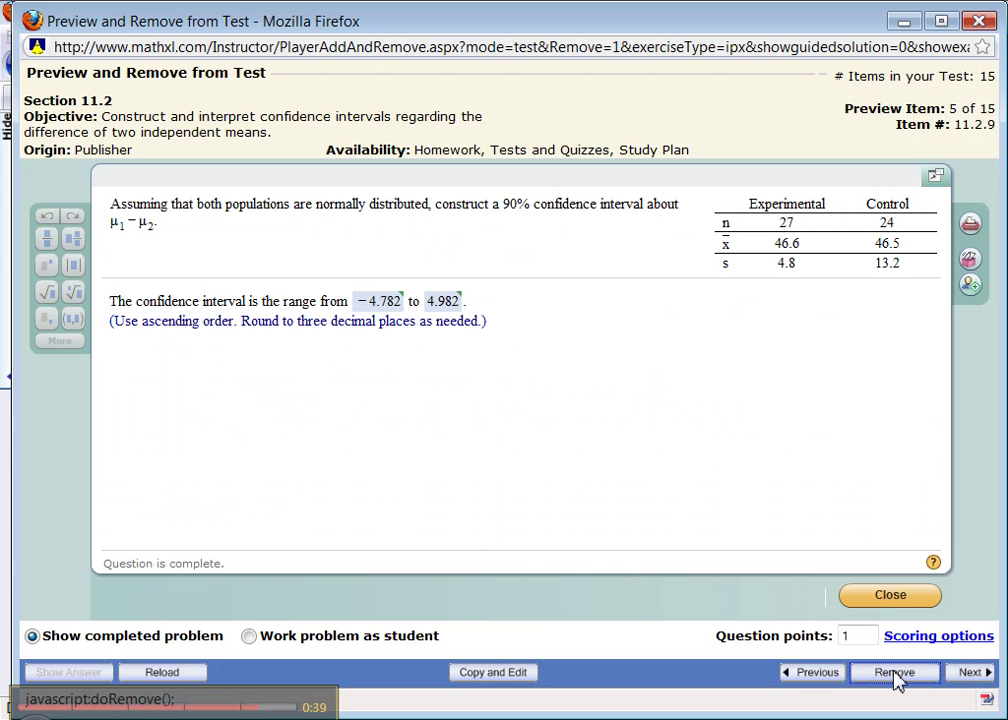
{"action": "left_click", "coordinate": [895, 673]}
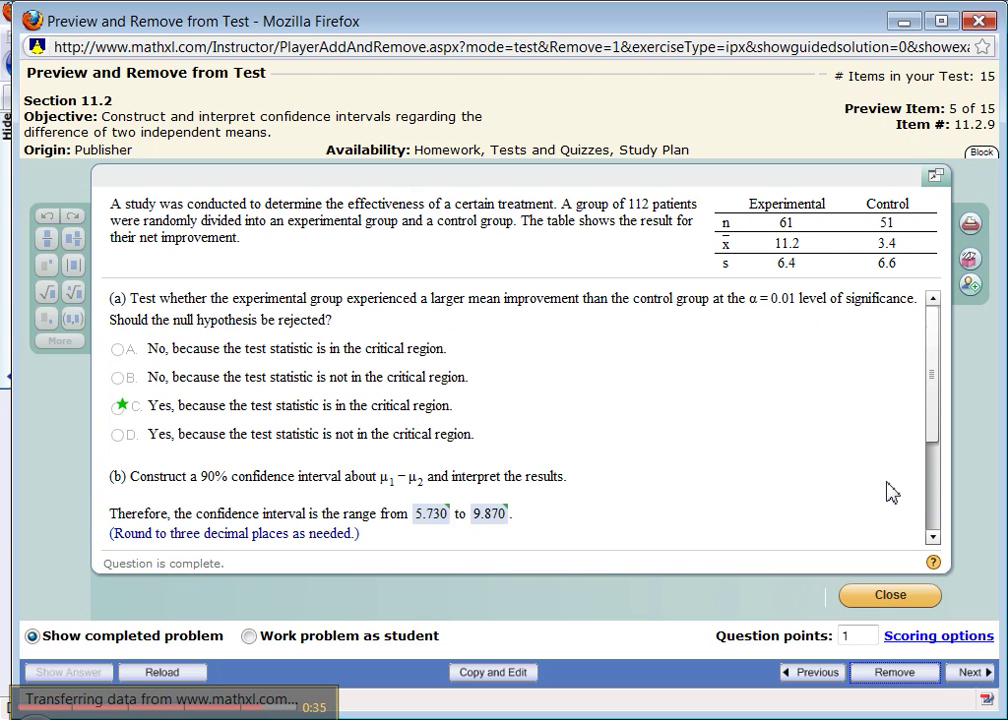
{"action": "left_click_drag", "start_coordinate": [851, 645], "coordinate": [822, 645]}
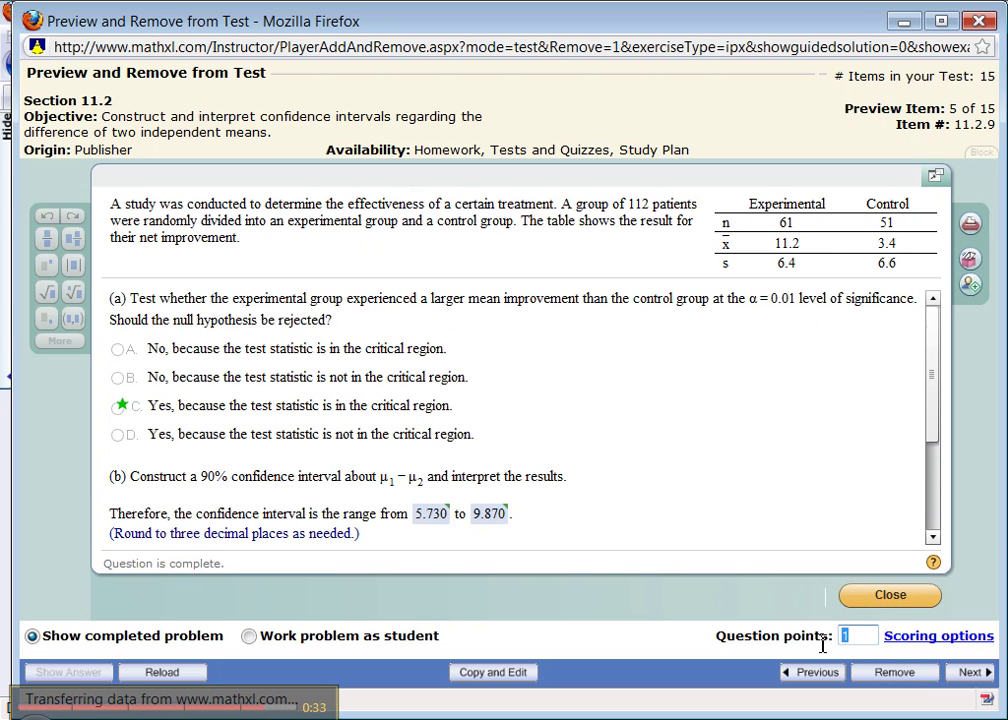
{"action": "left_click", "coordinate": [889, 603]}
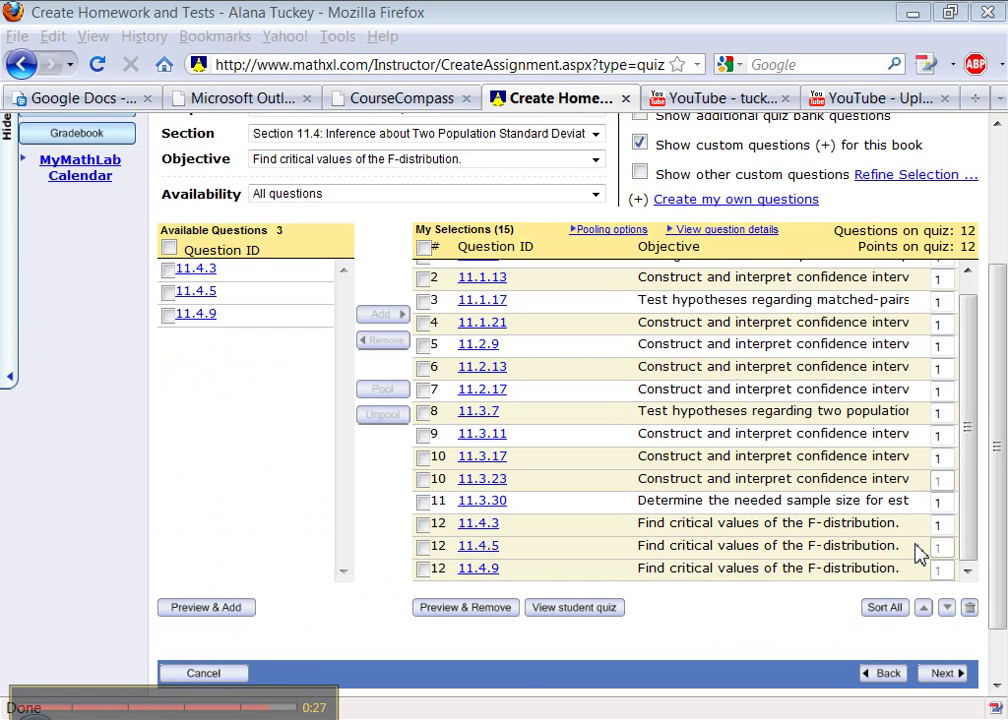
Proceed to the quiz settings and turn on the quiz time limit and scrambled question order for each student
{"action": "left_click", "coordinate": [940, 673]}
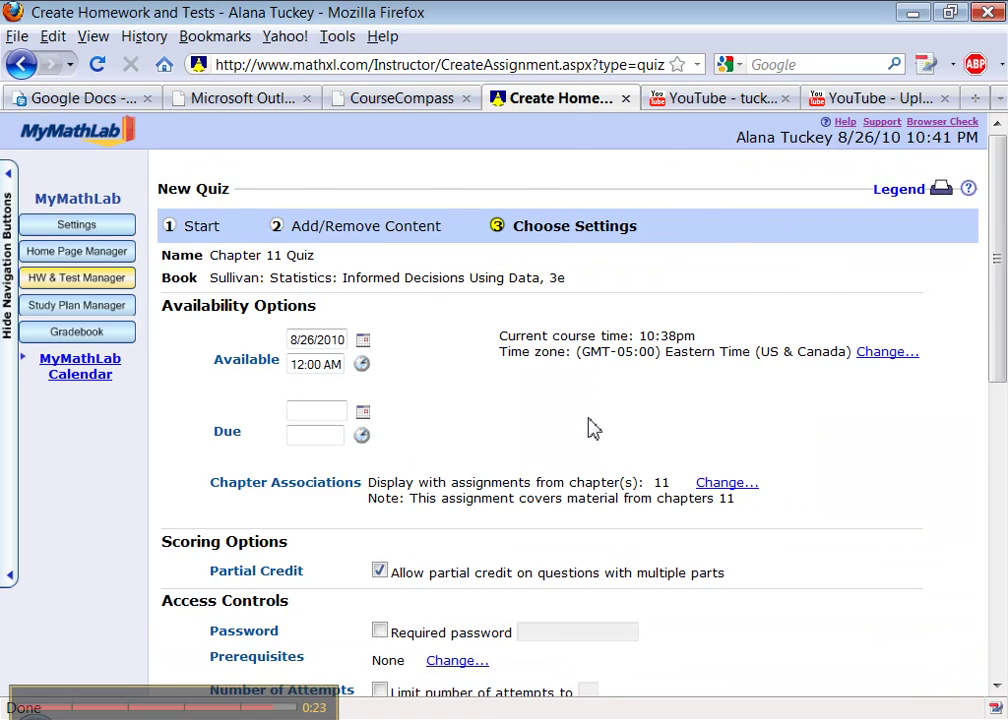
{"action": "scroll", "coordinate": [592, 428], "scroll_direction": "down", "scroll_amount": 4}
{"action": "scroll", "coordinate": [360, 275], "scroll_direction": "down", "scroll_amount": 7}
{"action": "scroll", "coordinate": [362, 277], "scroll_direction": "up", "scroll_amount": 2}
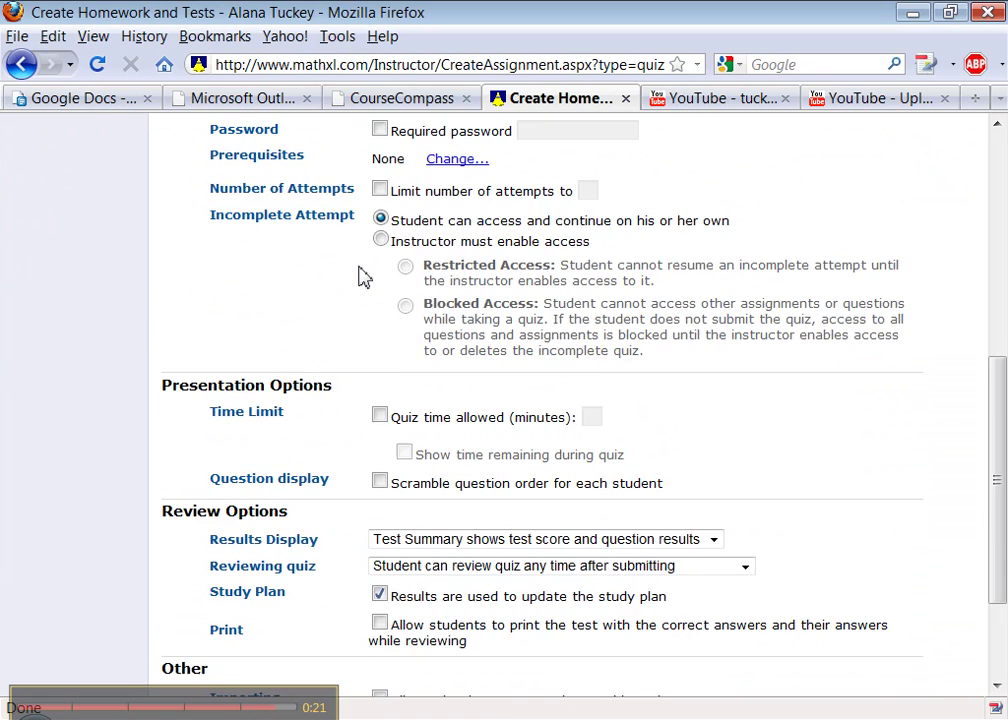
{"action": "scroll", "coordinate": [375, 277], "scroll_direction": "up", "scroll_amount": 2}
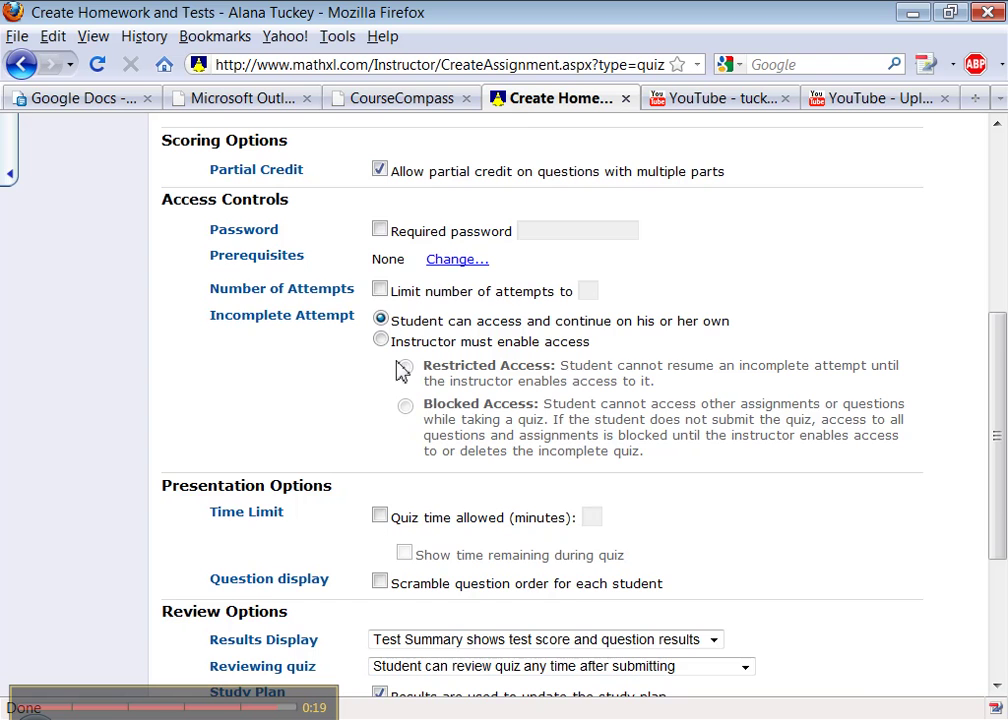
{"action": "scroll", "coordinate": [397, 372], "scroll_direction": "down", "scroll_amount": 4}
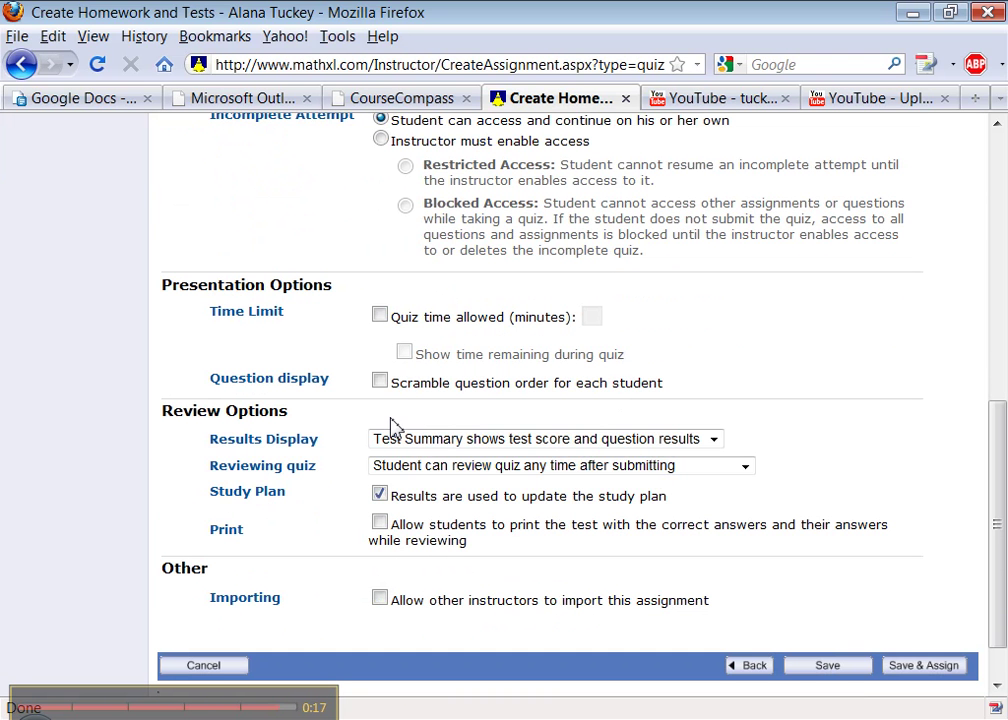
{"action": "left_click", "coordinate": [380, 316]}
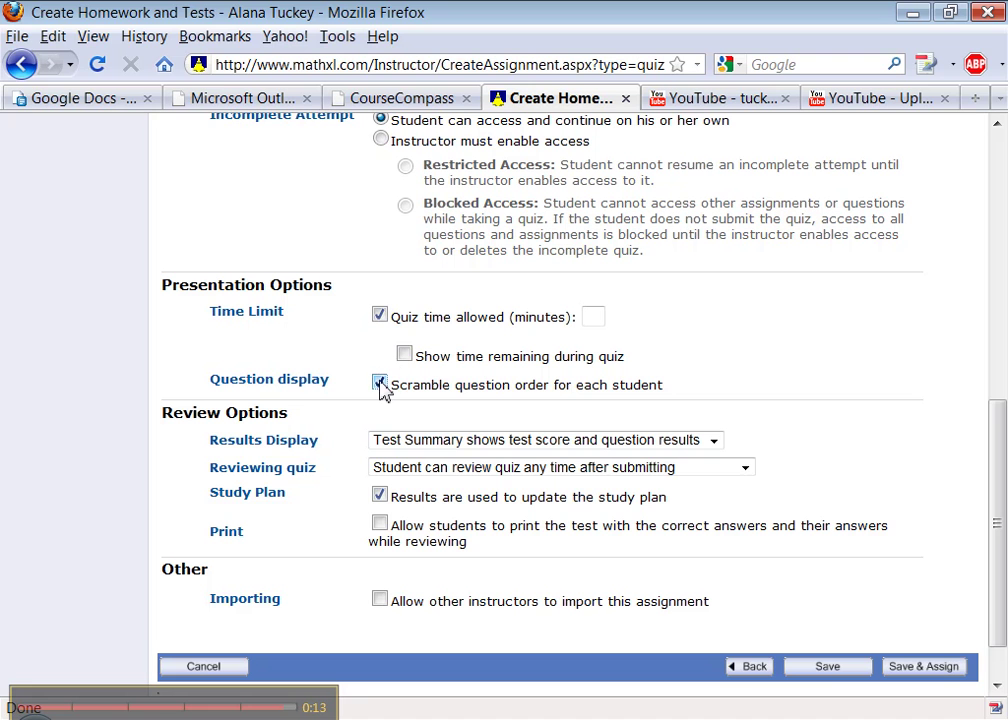